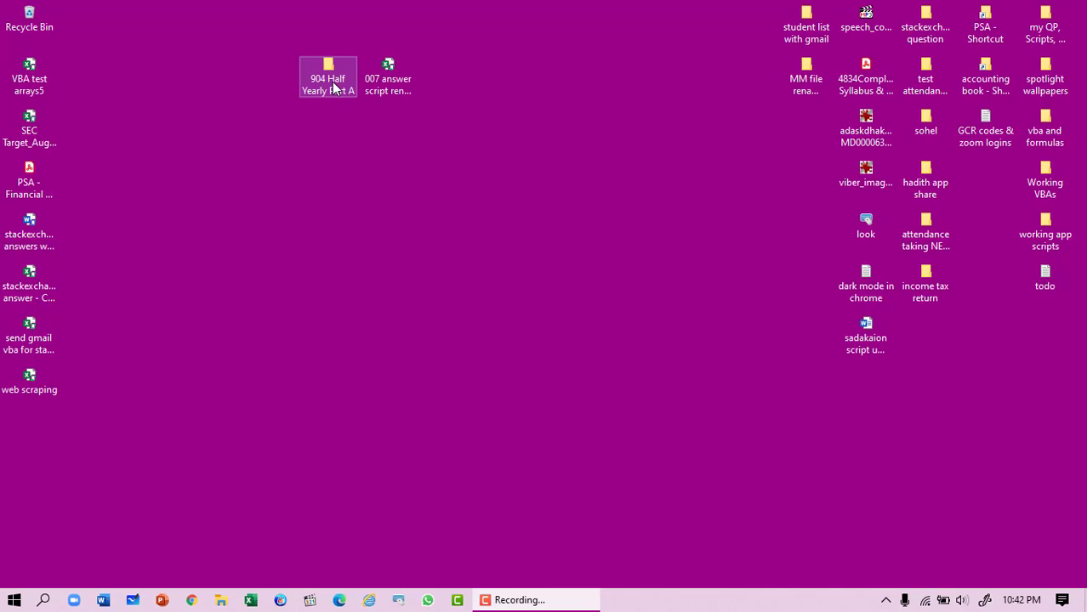
Look through the PDF files in the 904 Half Yearly Part A folder and close it.
double_click(332, 83)
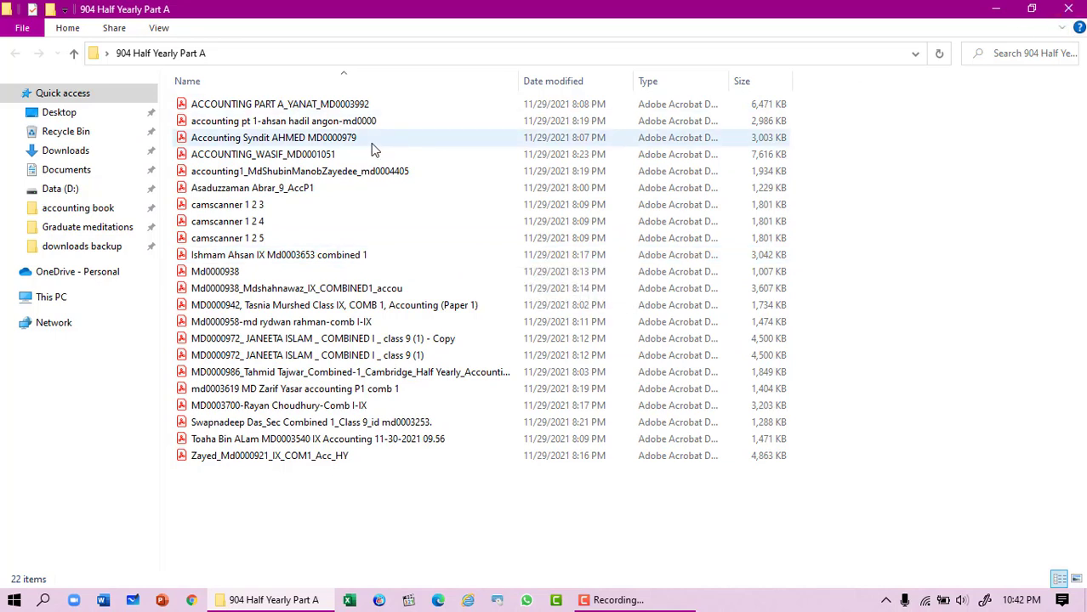
left_click(1072, 10)
Copy the 007 answer script renaming utility v8 workbook from the desktop into the 904 Half Yearly Part A folder.
left_click(404, 83)
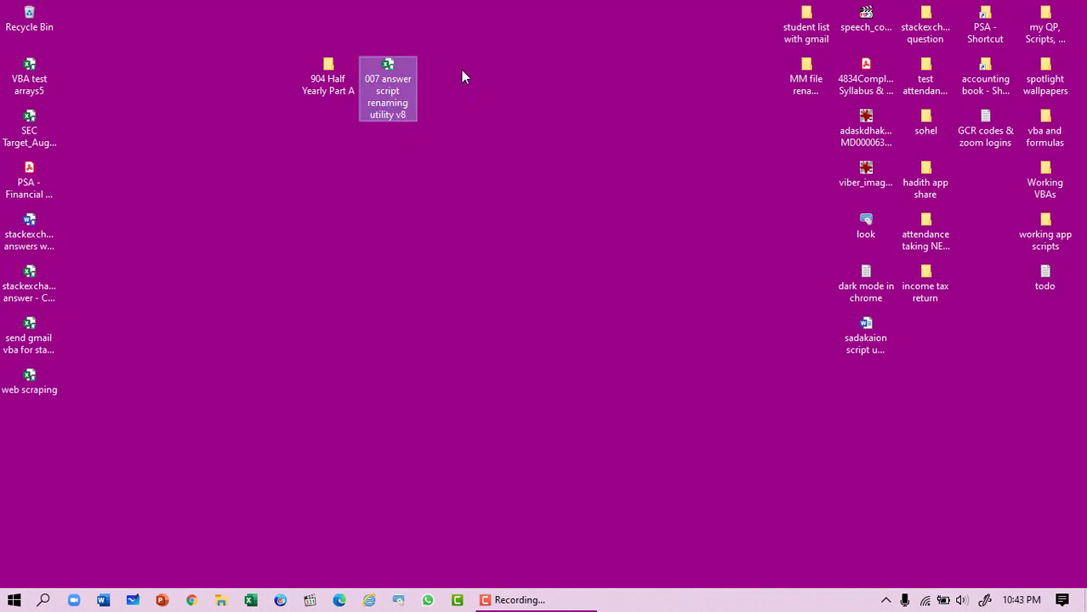
right_click(398, 83)
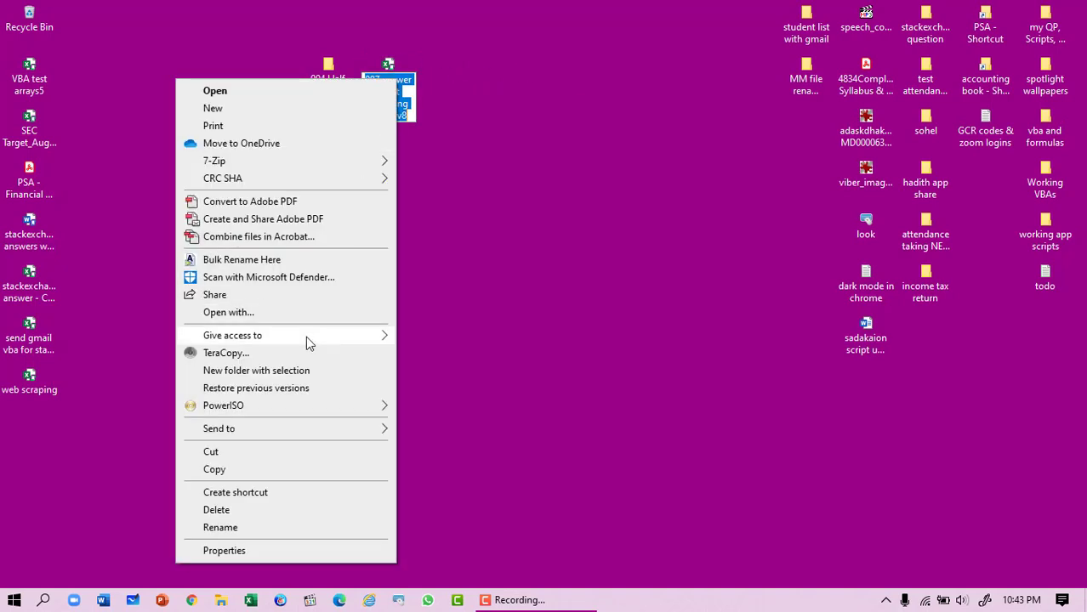
left_click(213, 471)
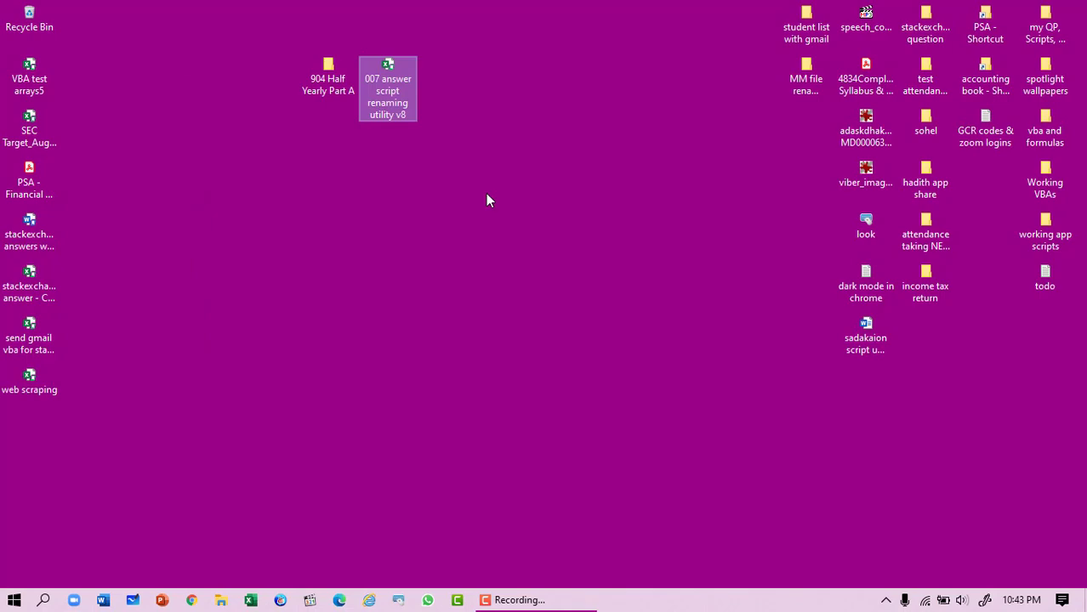
right_click(403, 102)
left_click(223, 490)
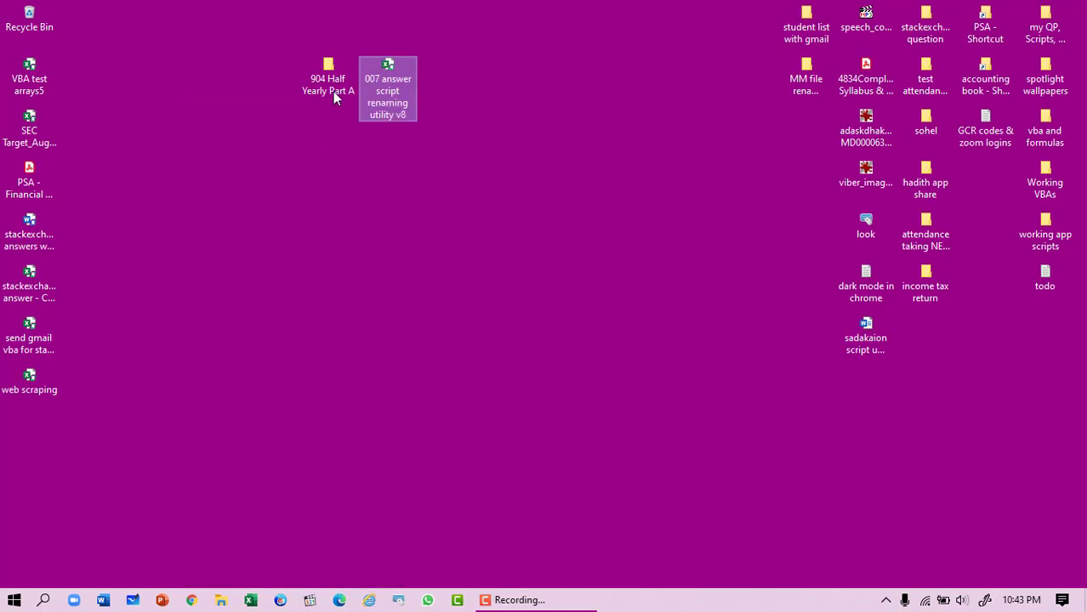
left_click(334, 85)
double_click(334, 85)
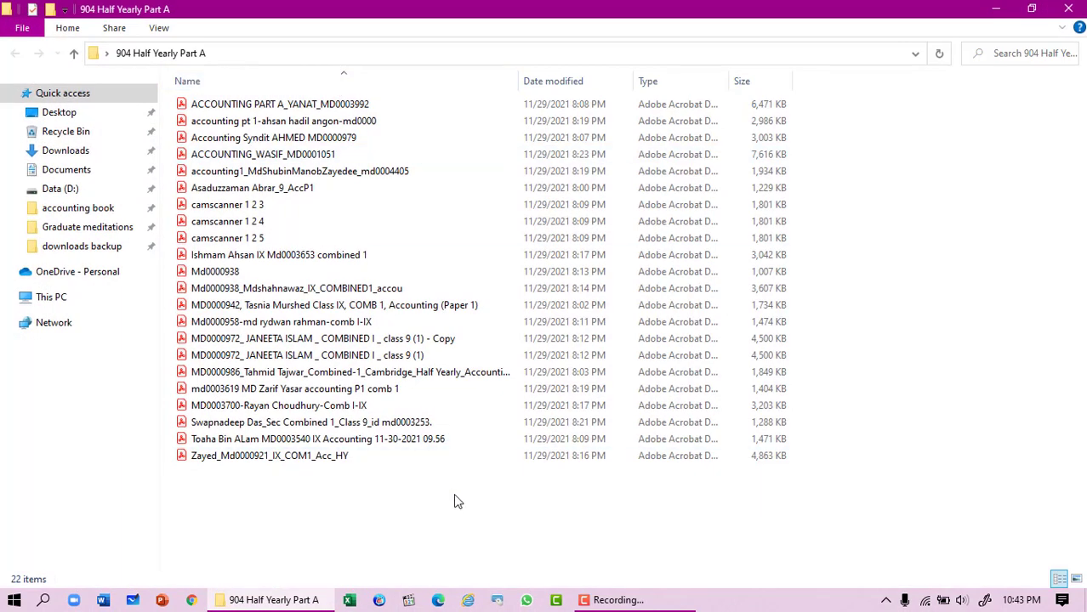
right_click(458, 500)
left_click(352, 377)
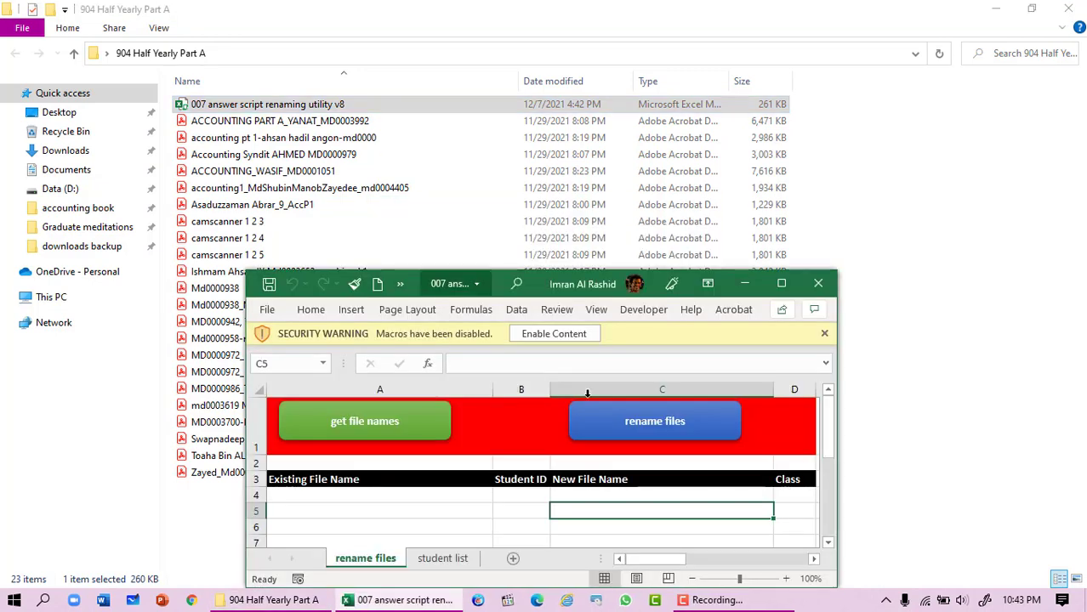
Maximize the renaming utility workbook, enable its macros and get the folder's existing file names.
left_click(780, 283)
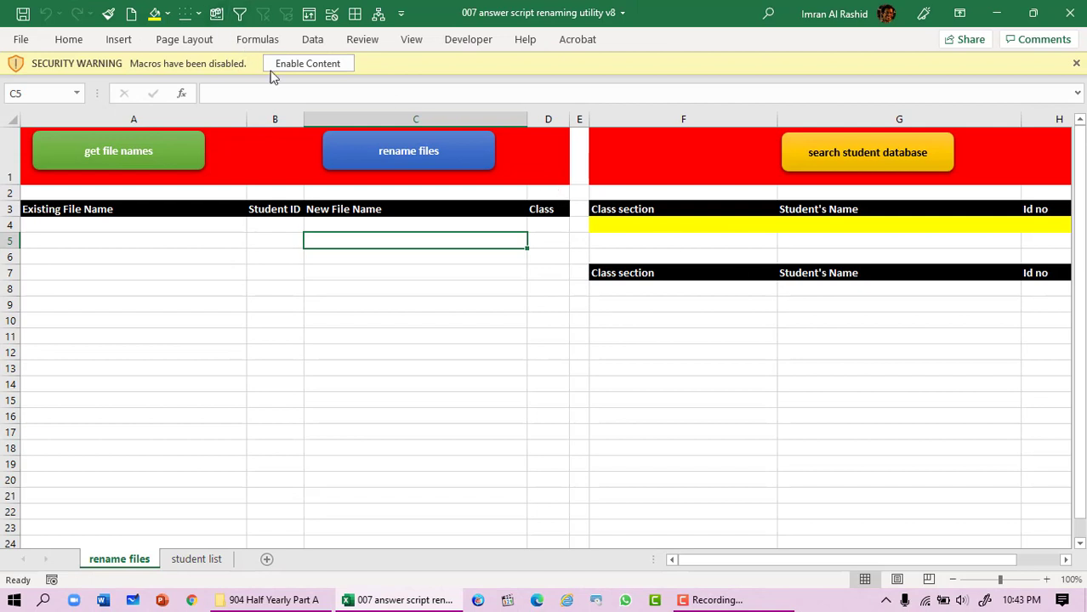
left_click(334, 65)
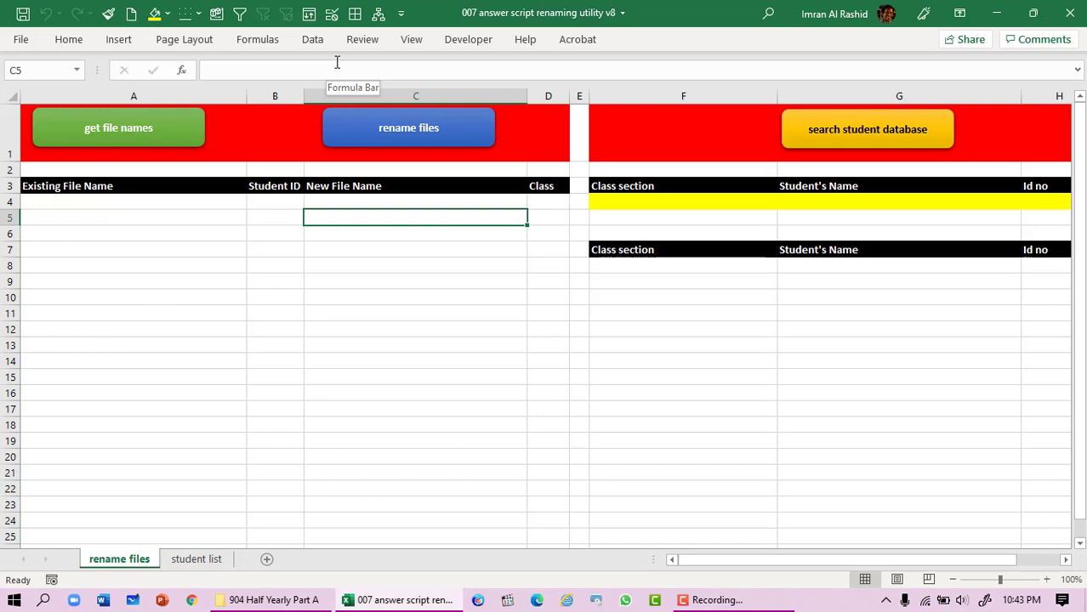
left_click(146, 133)
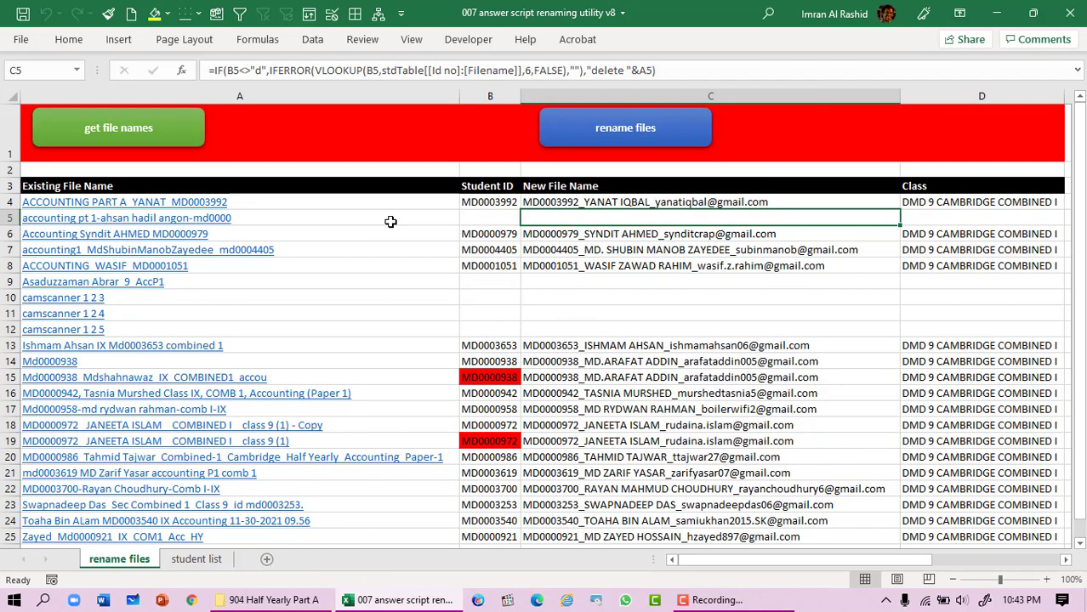
Examine the retrieved file list, comparing the existing file name, student ID and new file name in row 4.
scroll(385, 221, "down", 1)
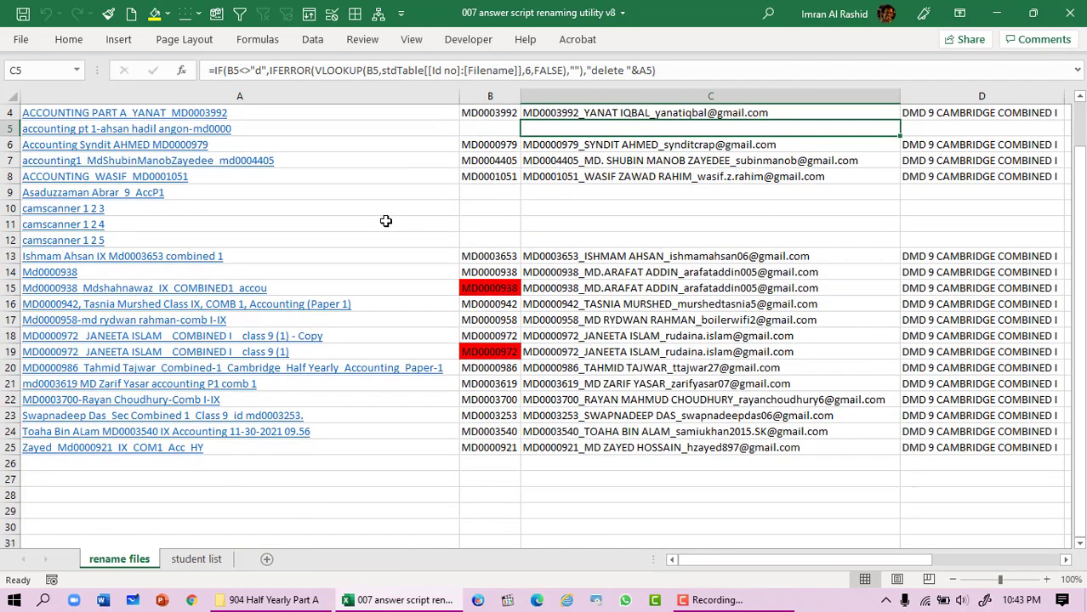
scroll(385, 221, "up", 1)
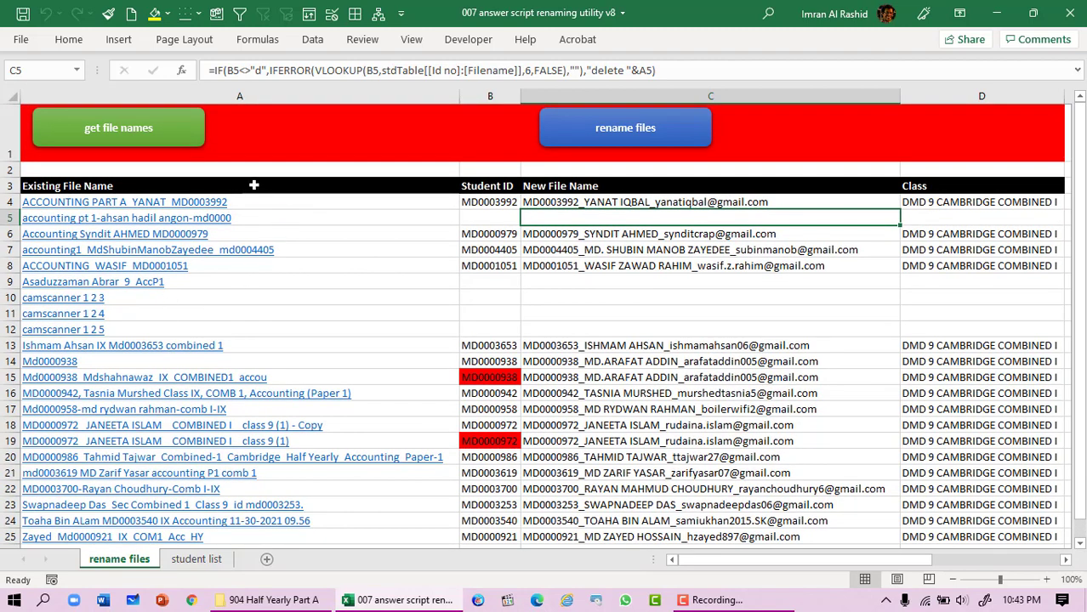
left_click(253, 186)
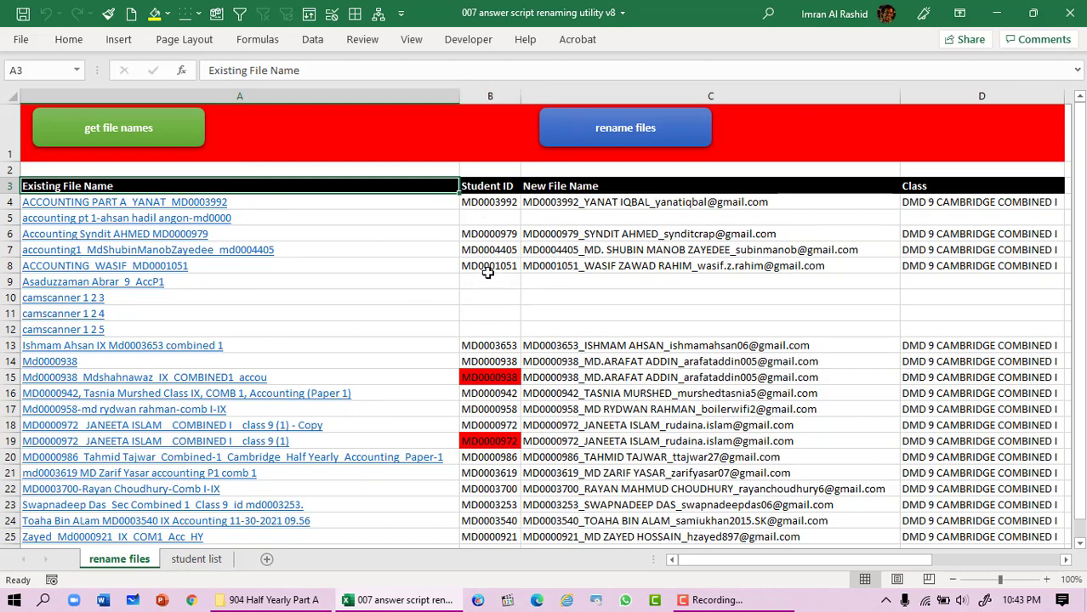
left_click(494, 204)
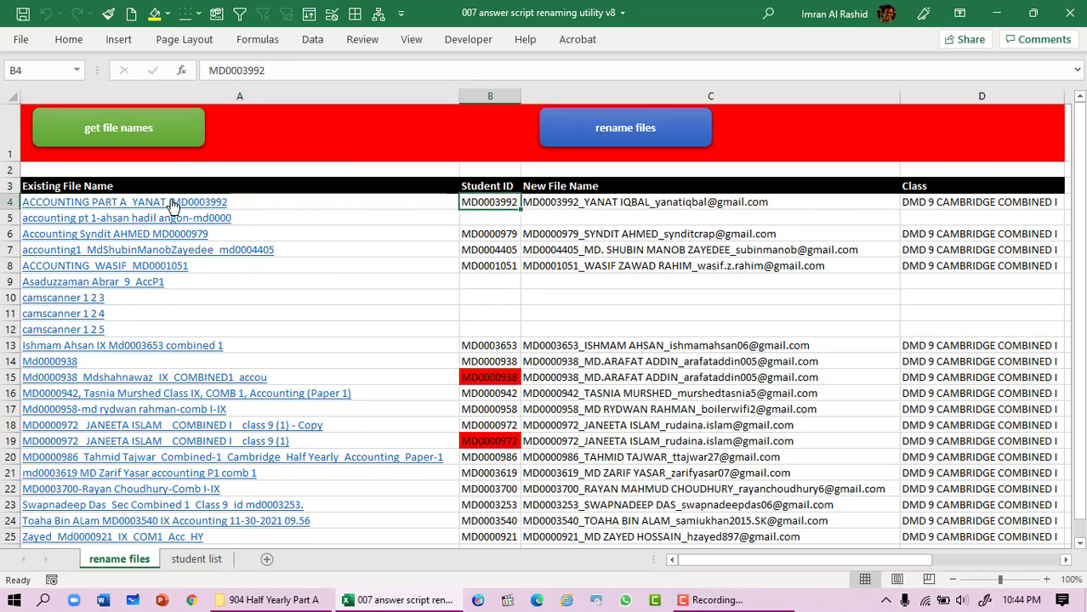
left_click(282, 203)
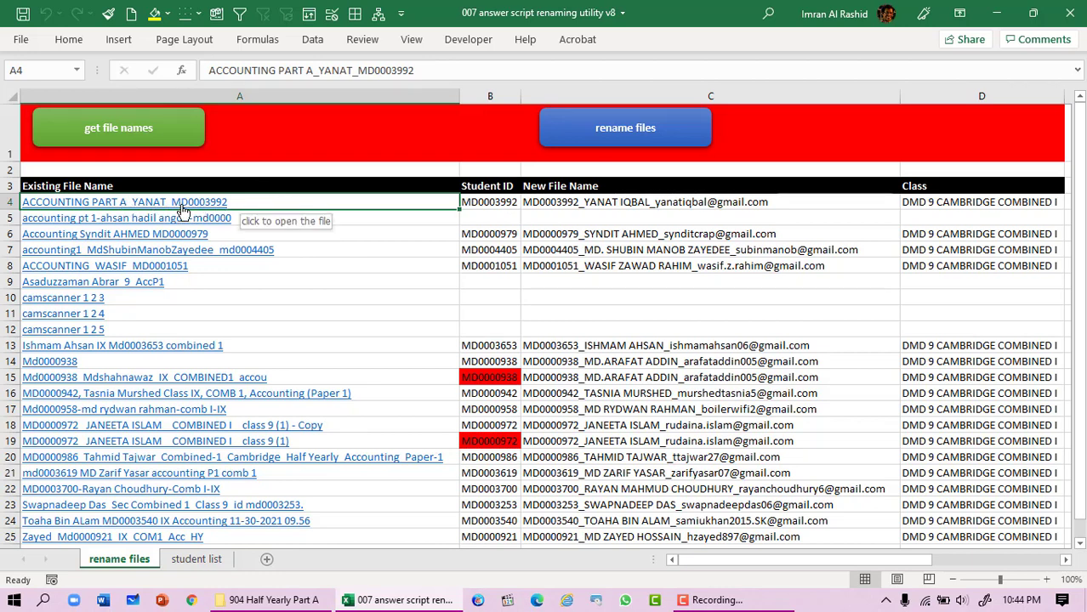
left_click(495, 202)
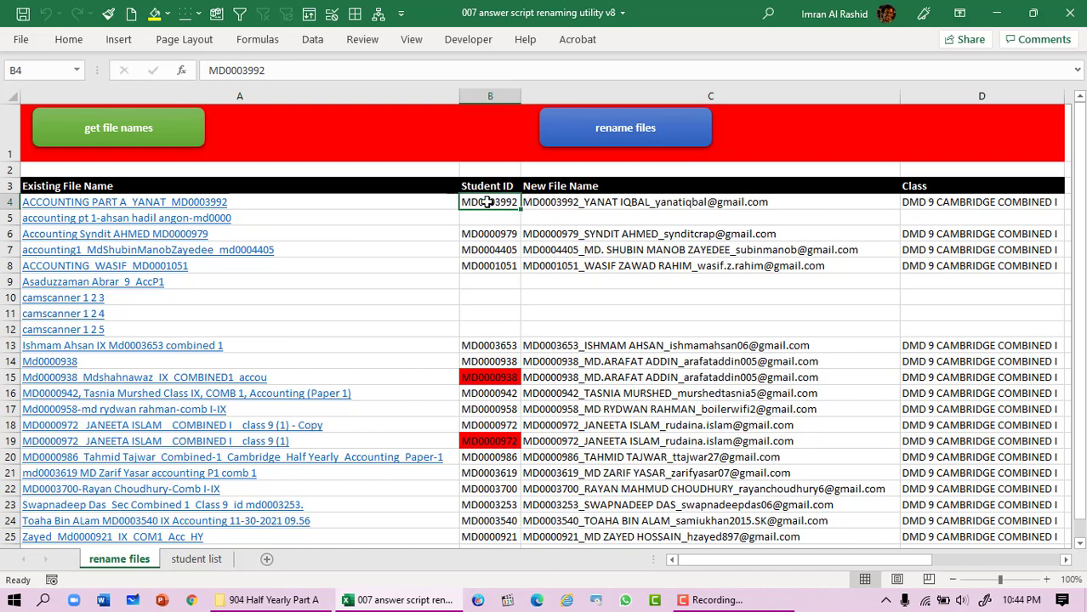
left_click(557, 202)
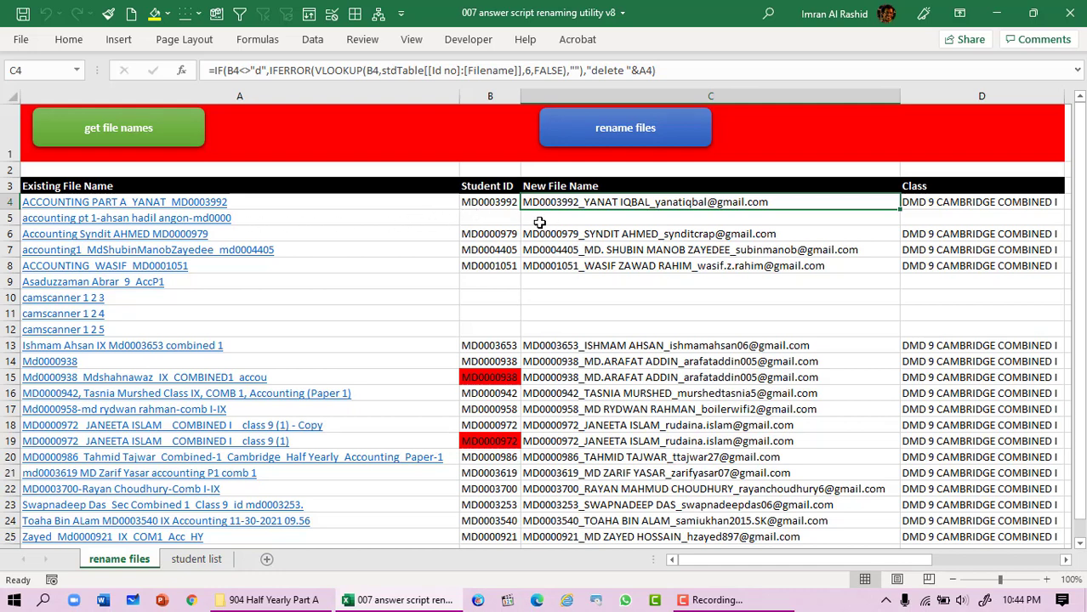
left_click(317, 199)
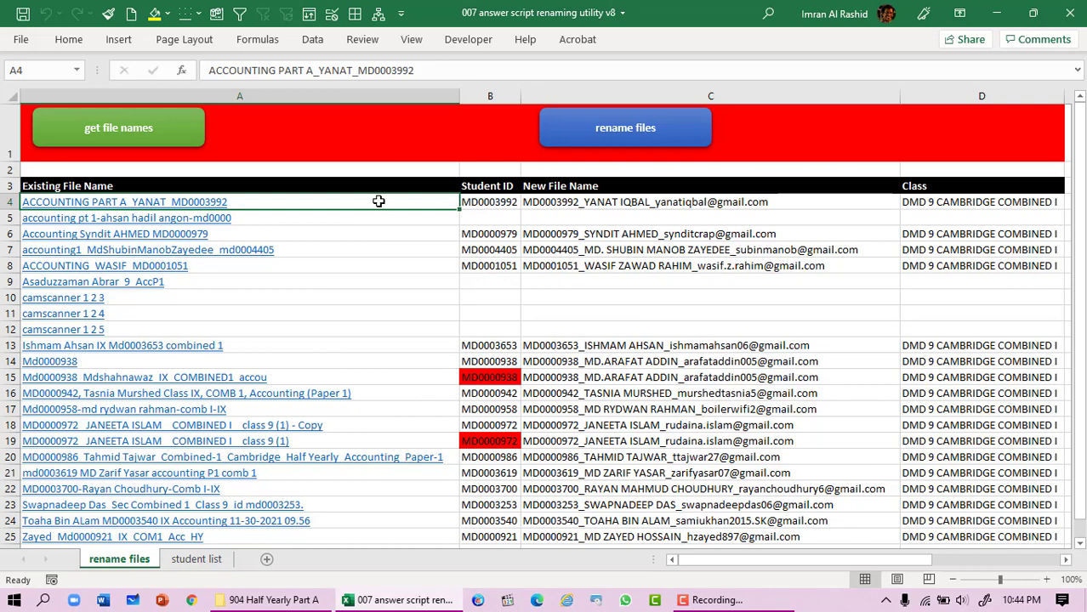
left_click(502, 201)
left_click(583, 202)
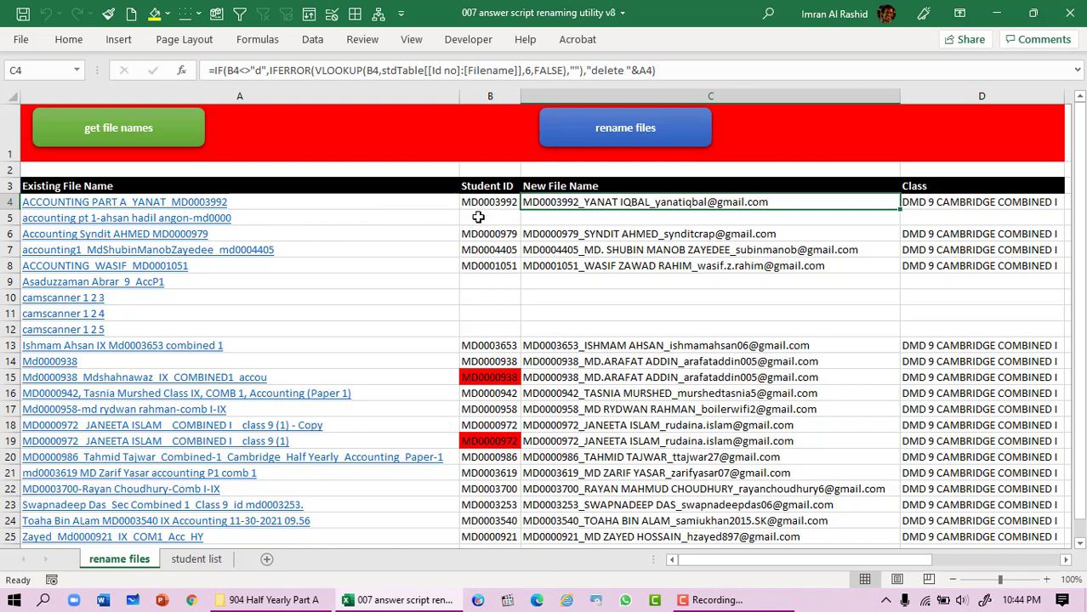
Examine the existing file names and the Student ID and New File Name cells in rows 5 and 9 to 12.
left_click_drag(478, 217, 561, 217)
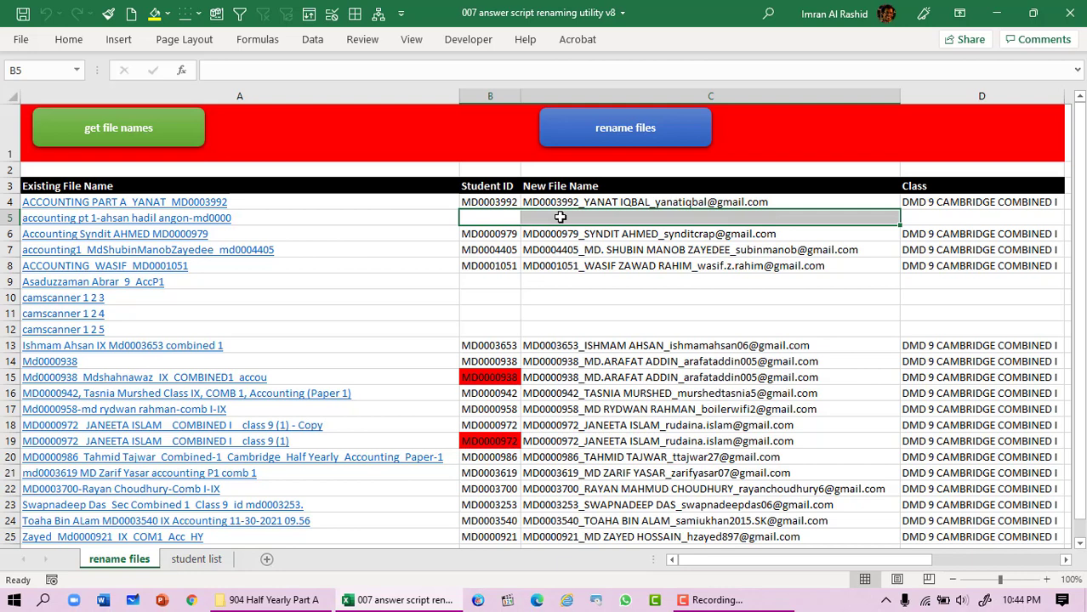
left_click(361, 218)
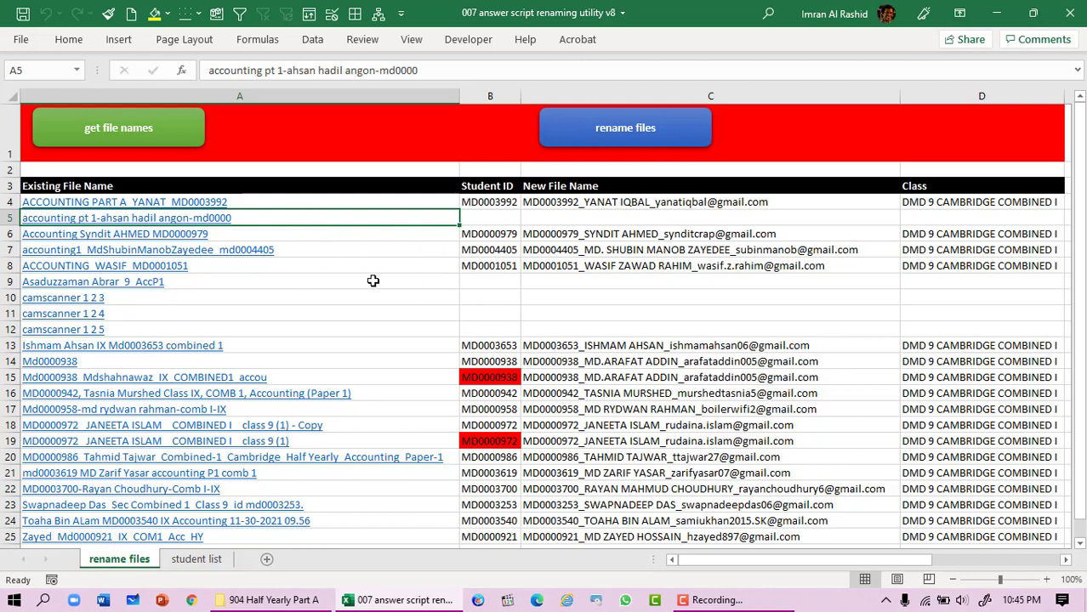
left_click_drag(372, 281, 361, 329)
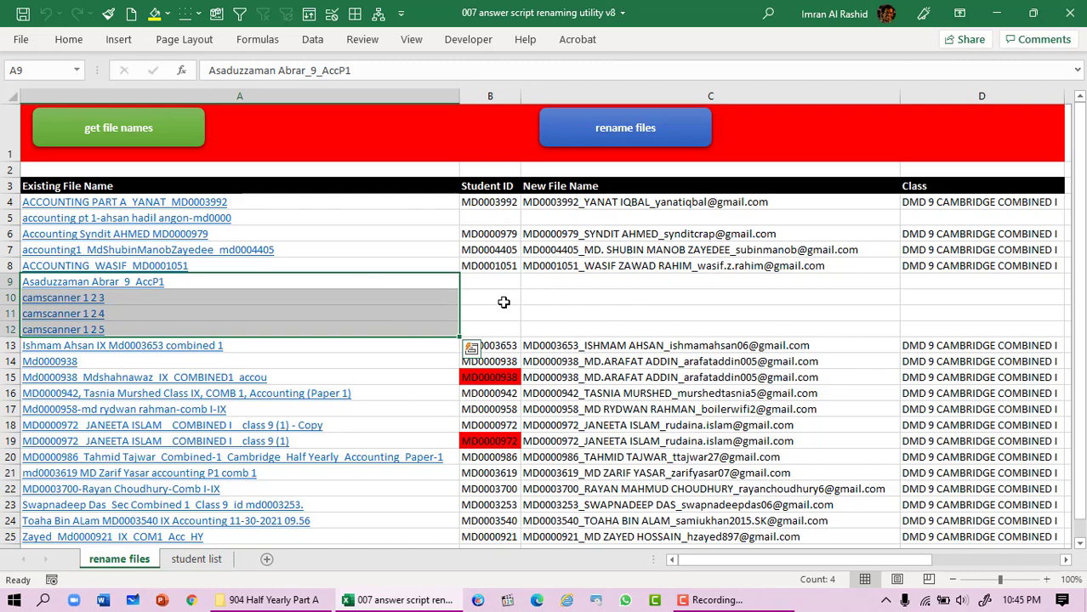
left_click(501, 282)
left_click_drag(502, 291, 498, 327)
left_click(566, 295)
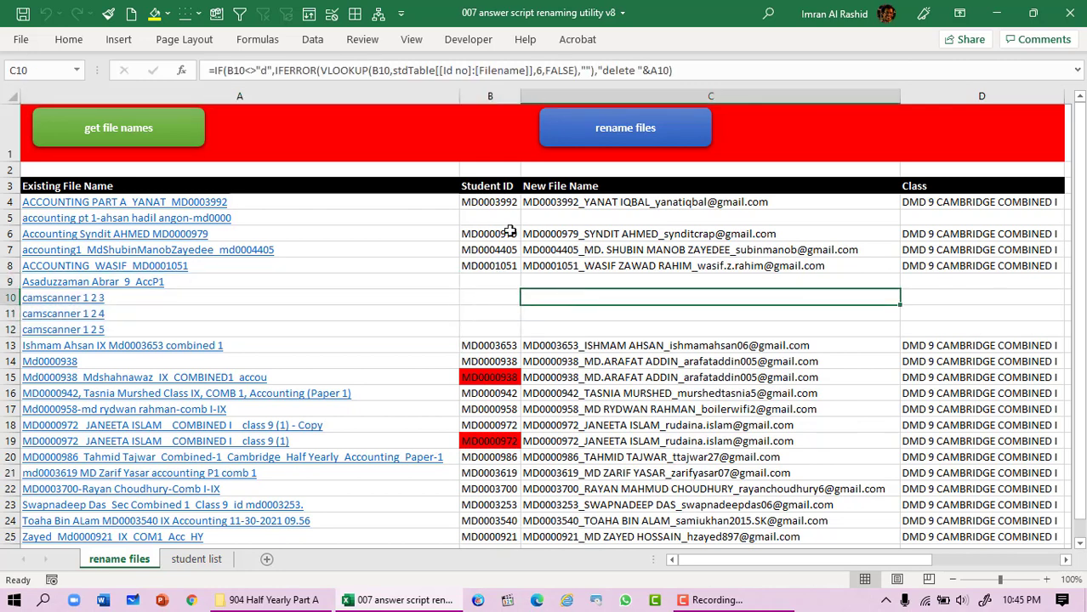
left_click(485, 218)
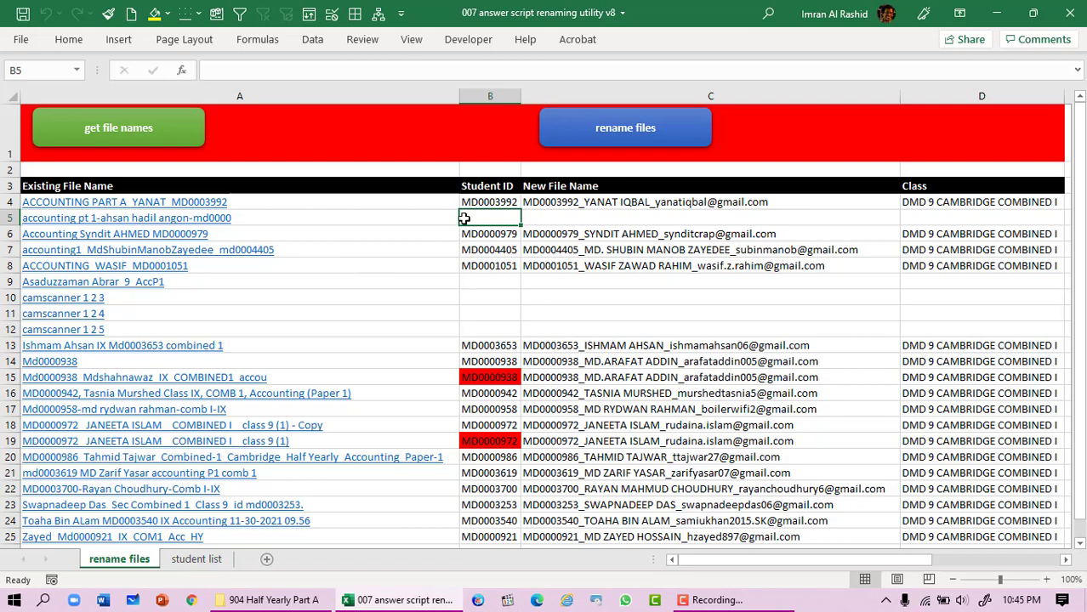
Set the class section search criterion for the student database to DMD 9 CAMBRIDGE COMBINED I.
left_click_drag(715, 561, 841, 563)
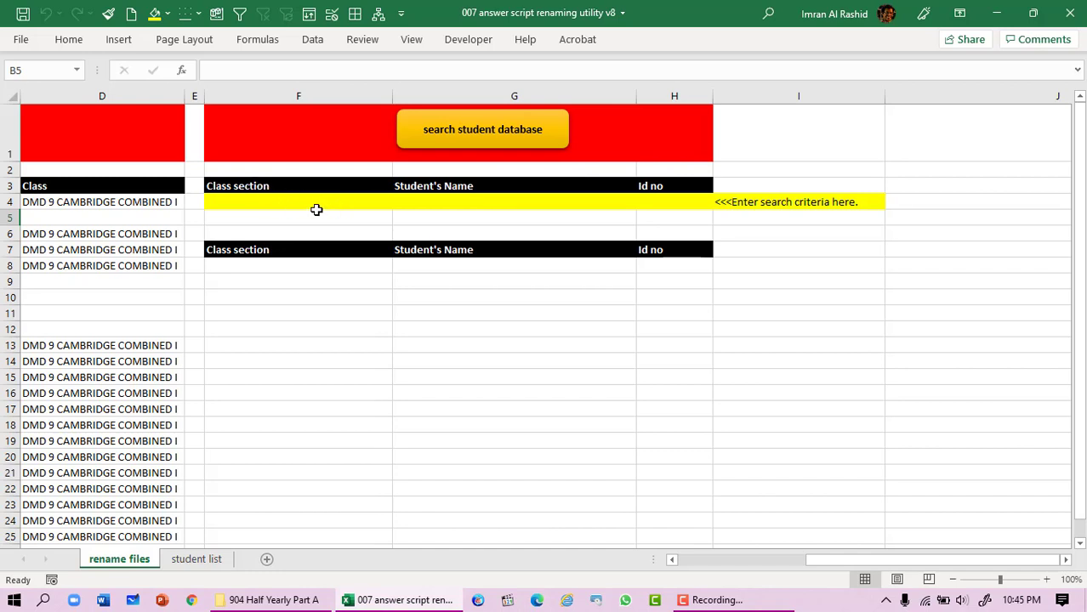
left_click(317, 202)
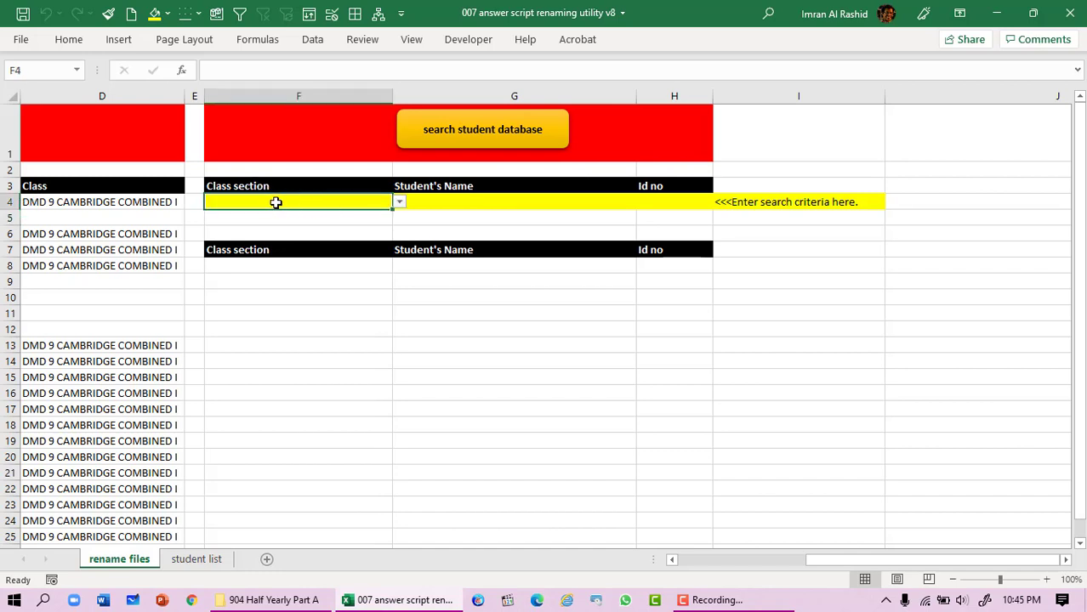
left_click(99, 202)
left_click(316, 208)
left_click(399, 204)
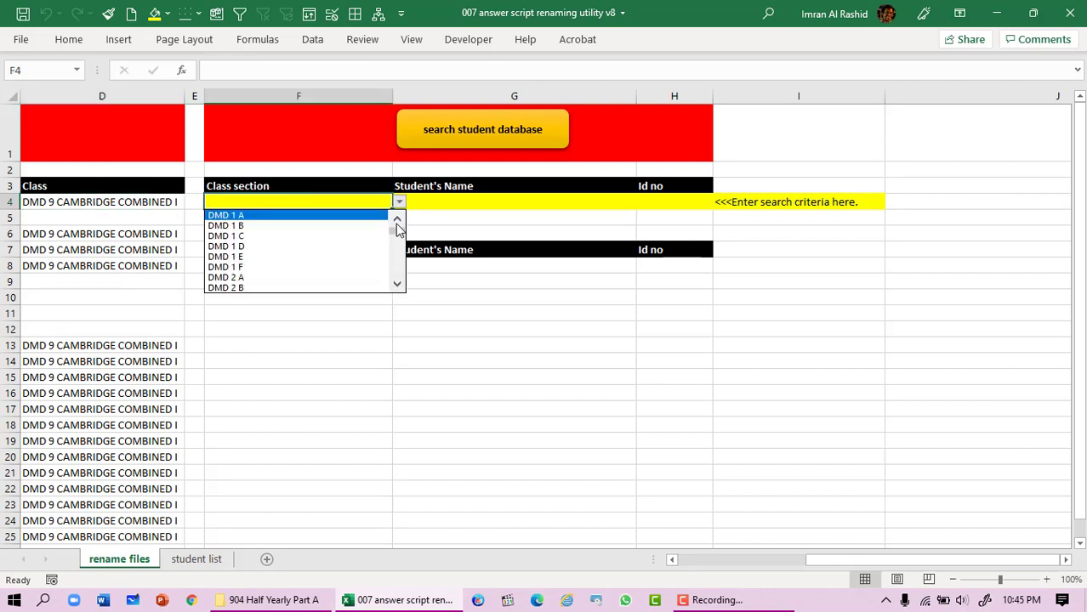
left_click_drag(398, 233, 397, 257)
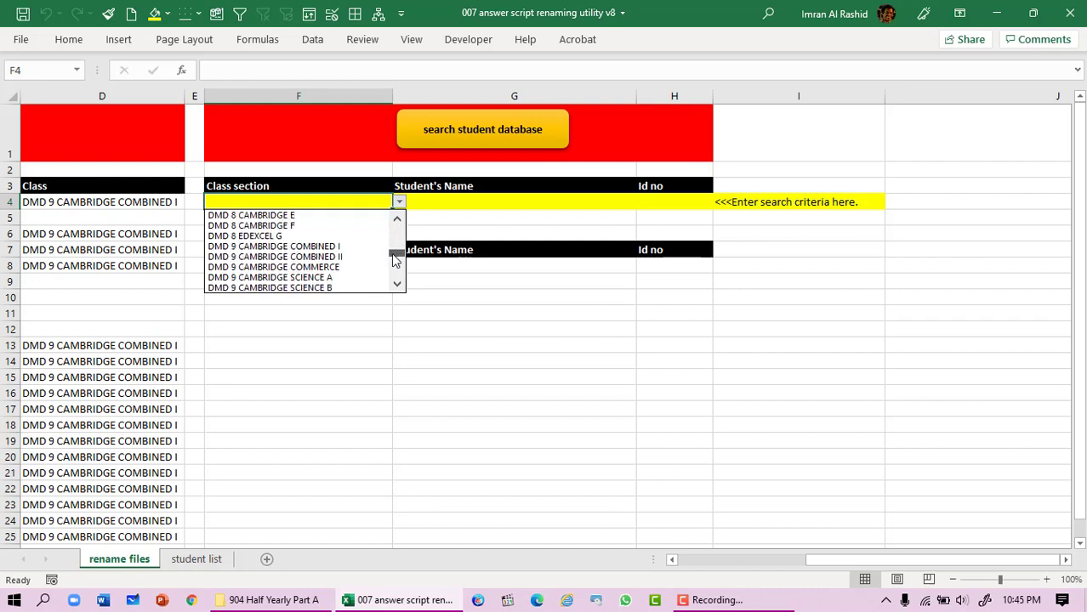
left_click(324, 248)
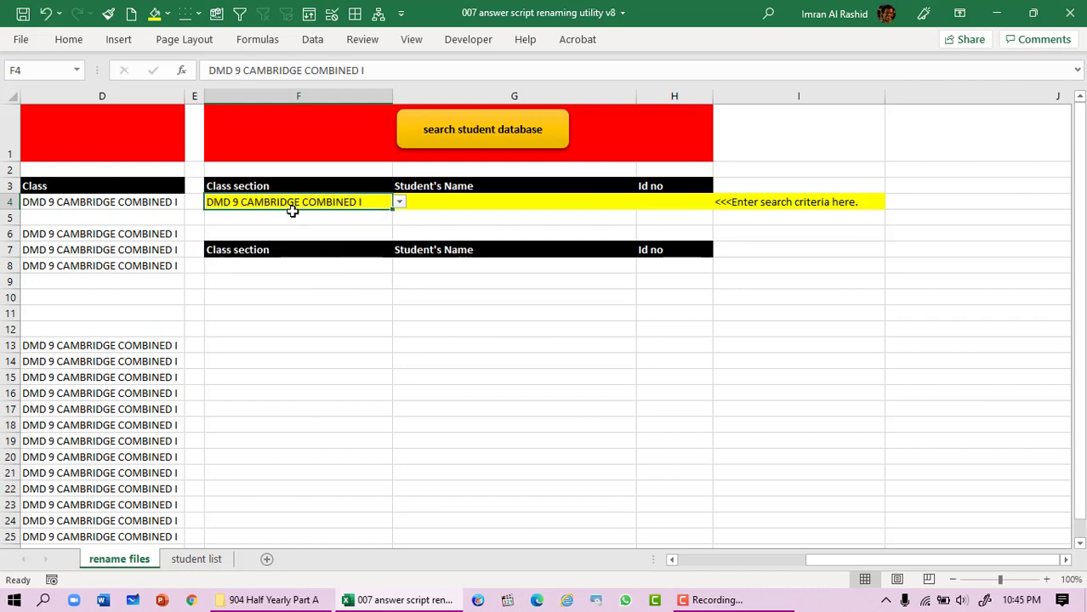
Enter the row 5 student's first name as the name criterion and search the student database.
left_click(493, 203)
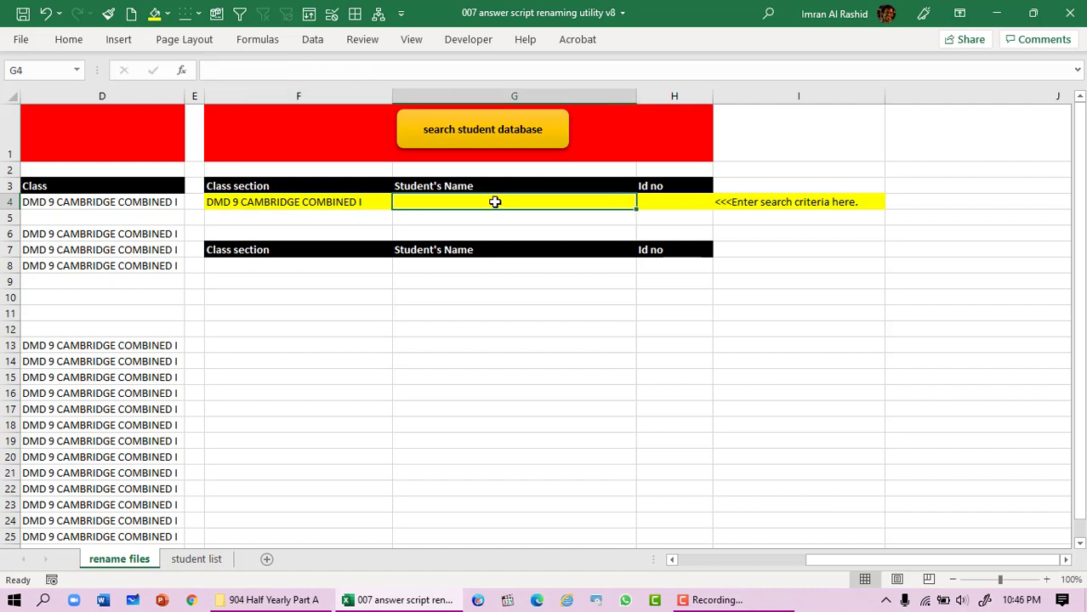
type("ahsan")
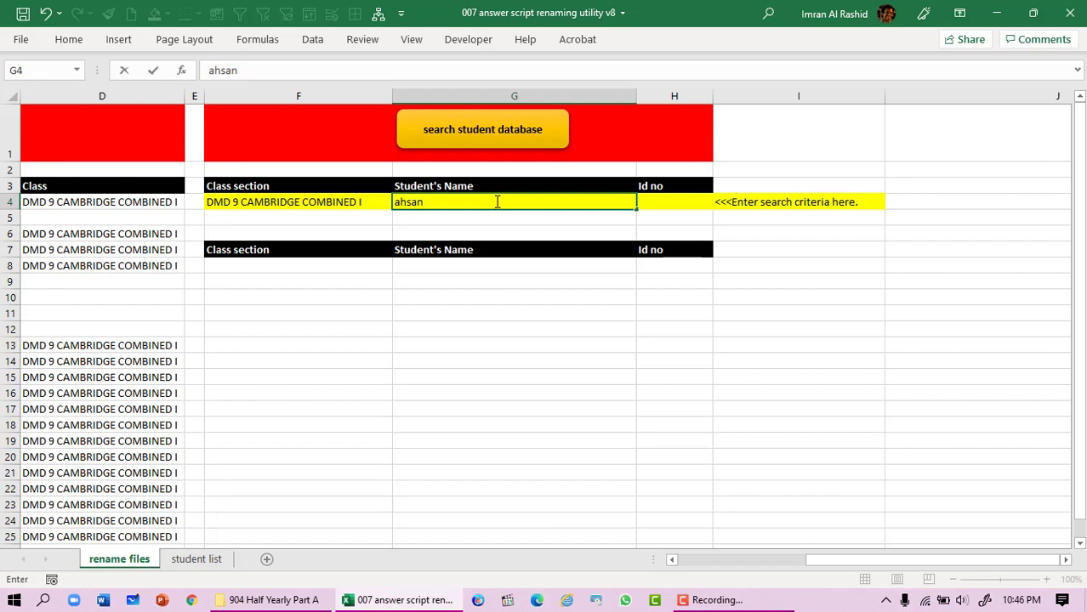
left_click(462, 136)
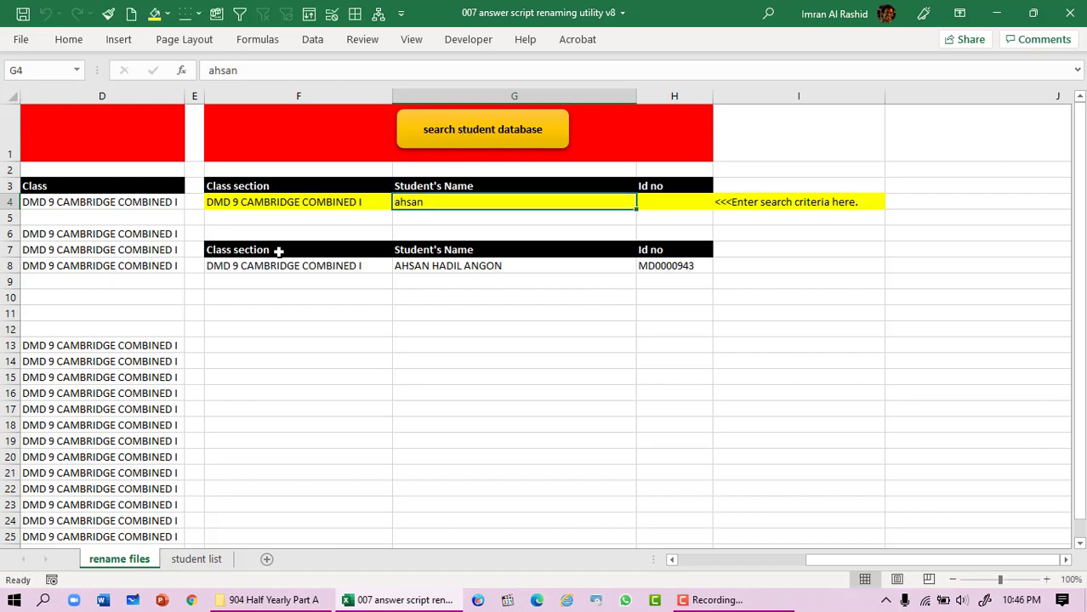
Copy the ID number from the student search result and paste it as a value into the Student ID cell of row 5.
left_click(681, 266)
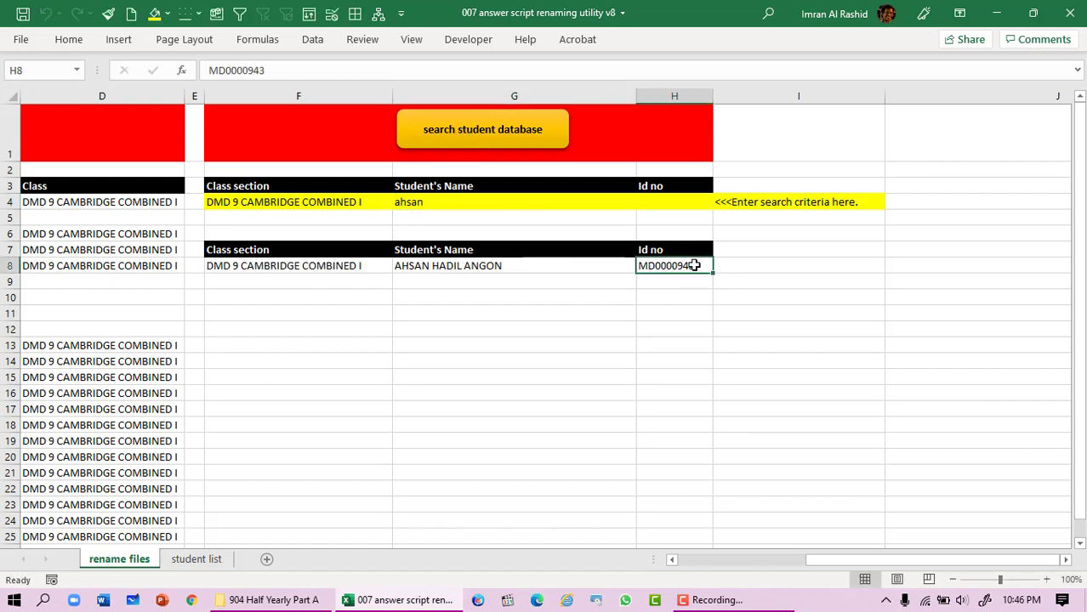
right_click(694, 266)
left_click(750, 151)
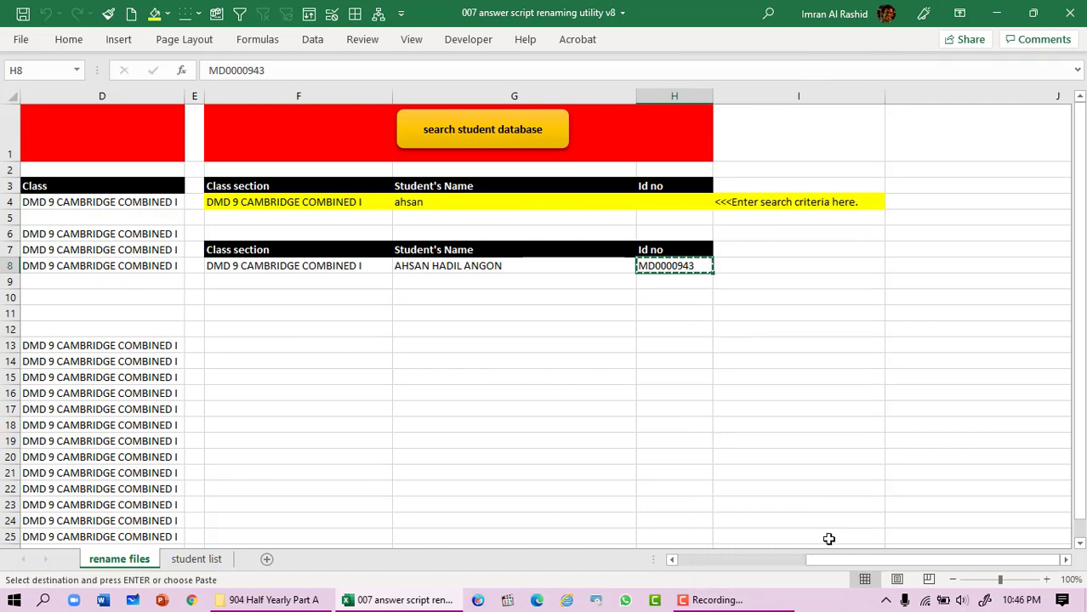
left_click_drag(847, 562, 719, 562)
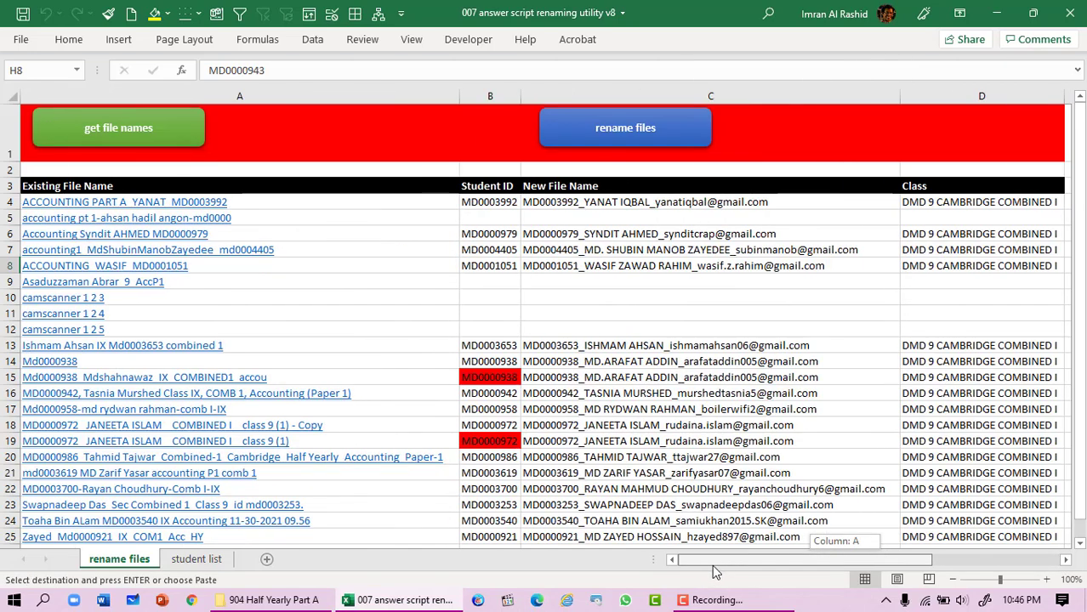
left_click(490, 218)
right_click(491, 217)
left_click(547, 222)
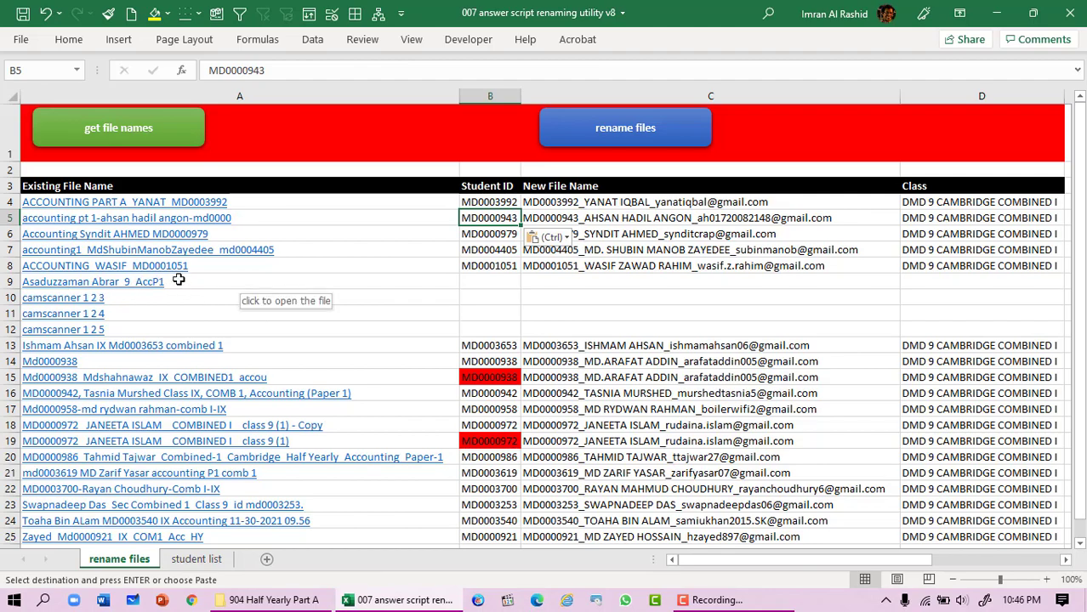
Replace the student name criterion with part of the row 9 student's name enclosed in asterisk wildcards and search the student database.
left_click_drag(736, 560, 845, 562)
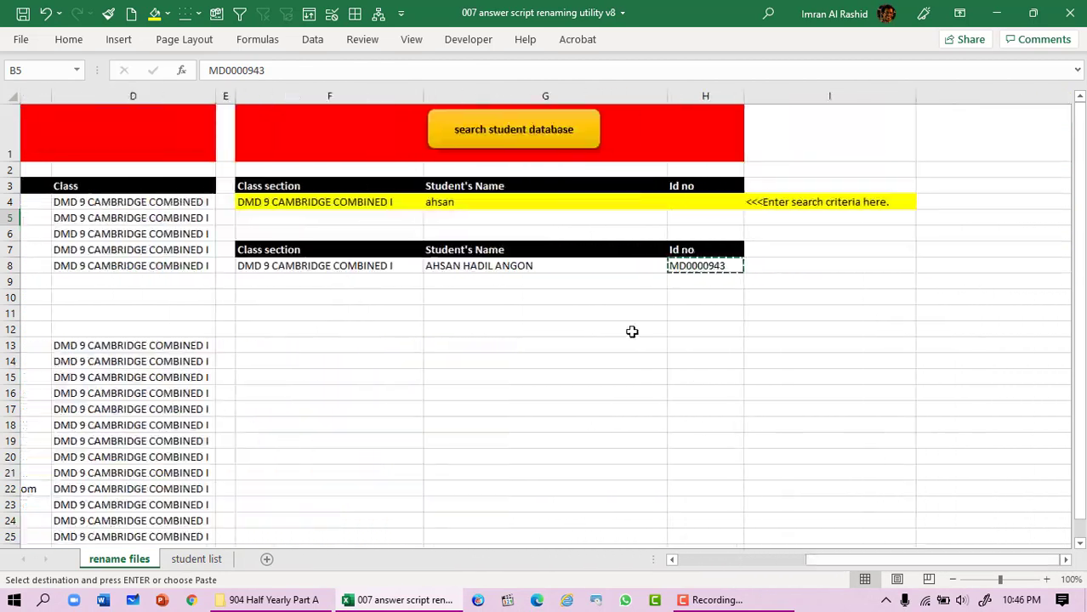
left_click(277, 205)
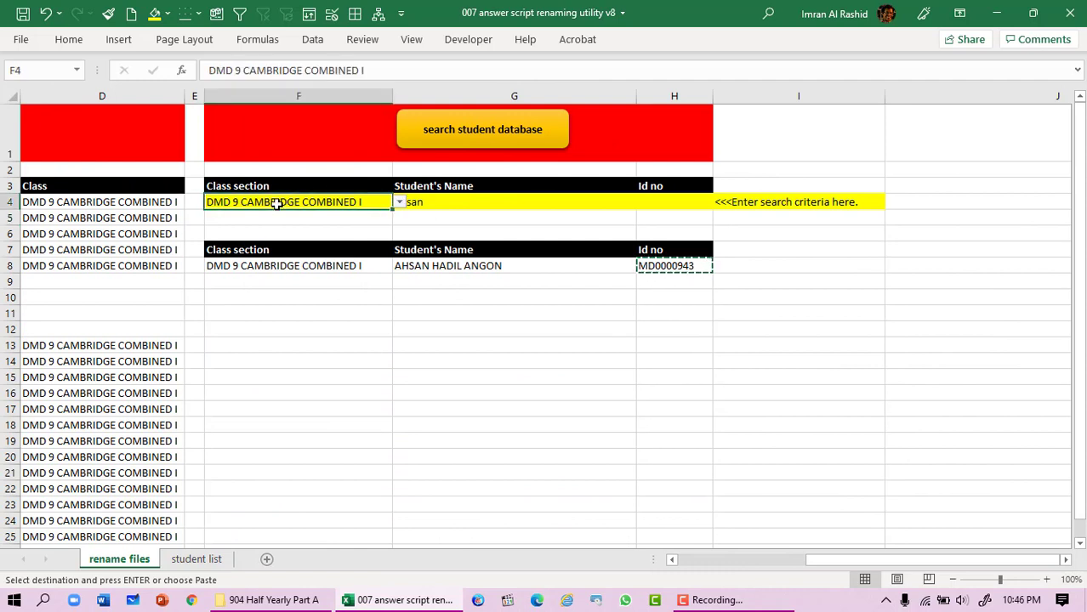
left_click(459, 202)
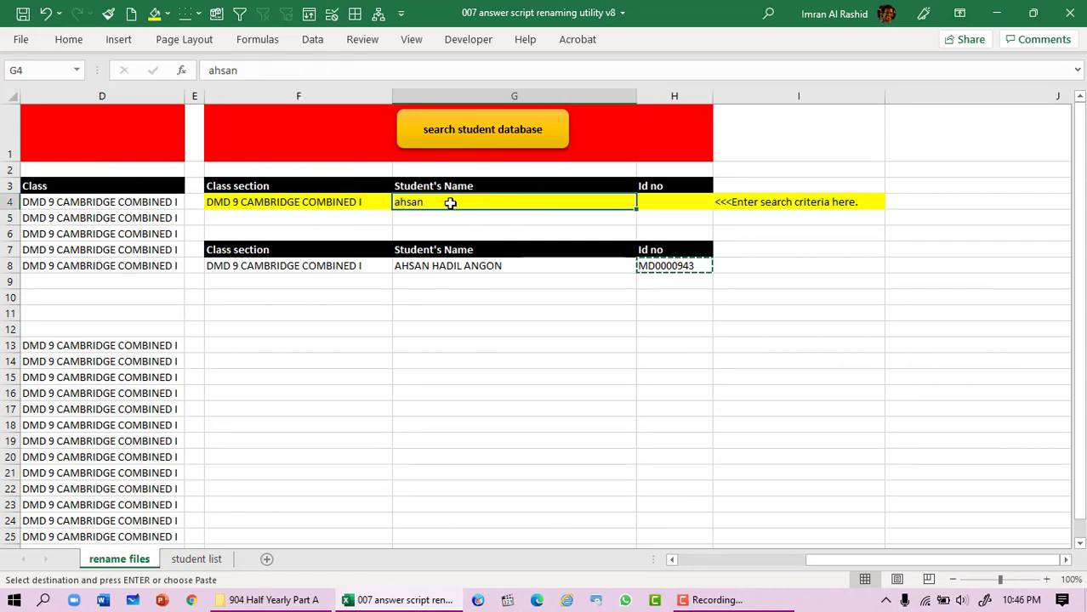
double_click(450, 203)
double_click(440, 203)
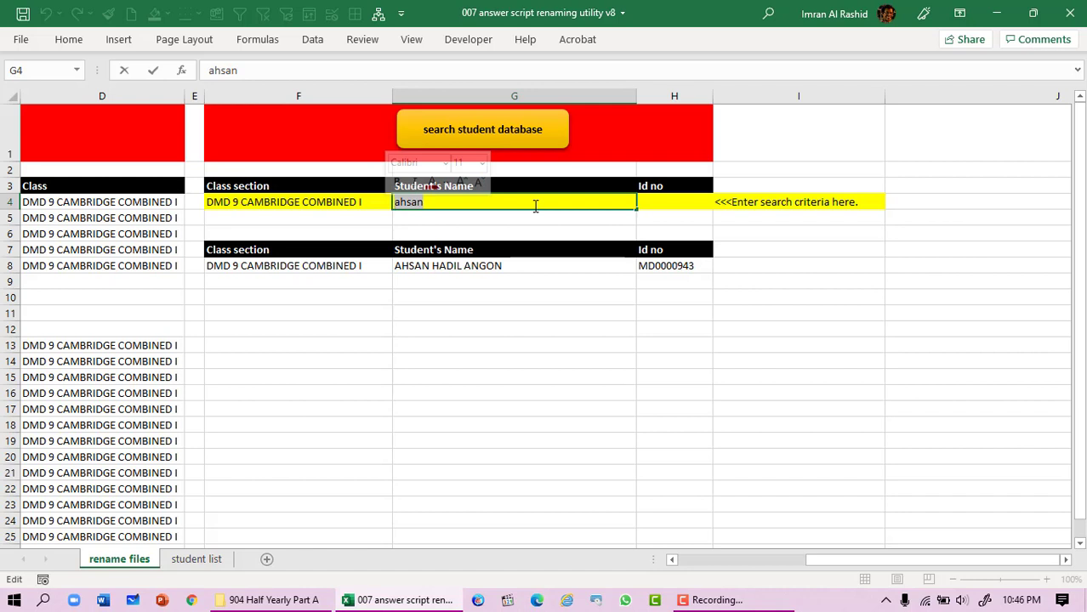
type("*")
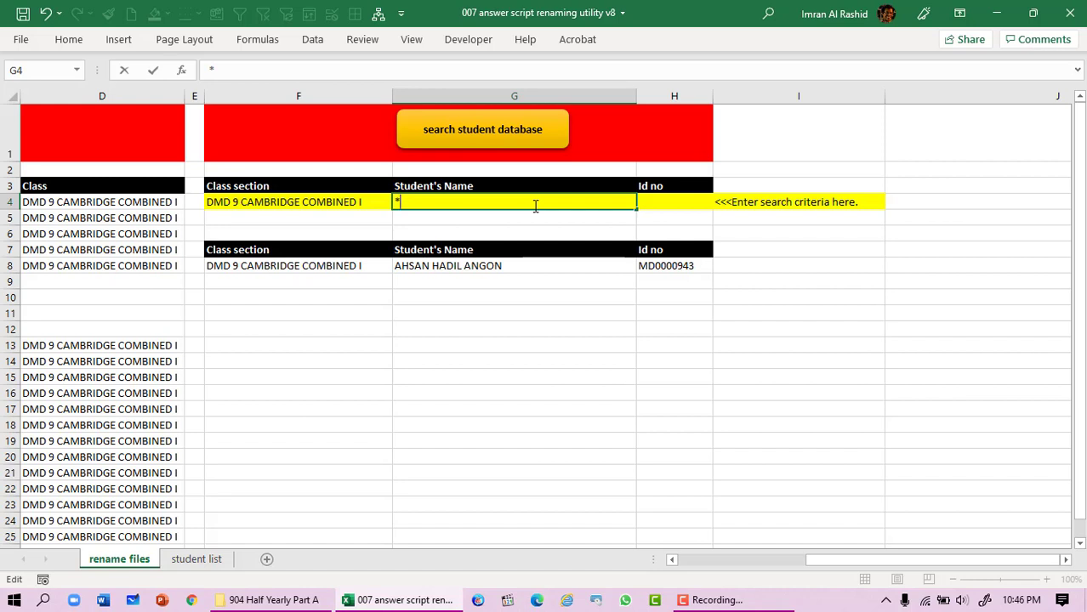
type("zaman*")
left_click(487, 131)
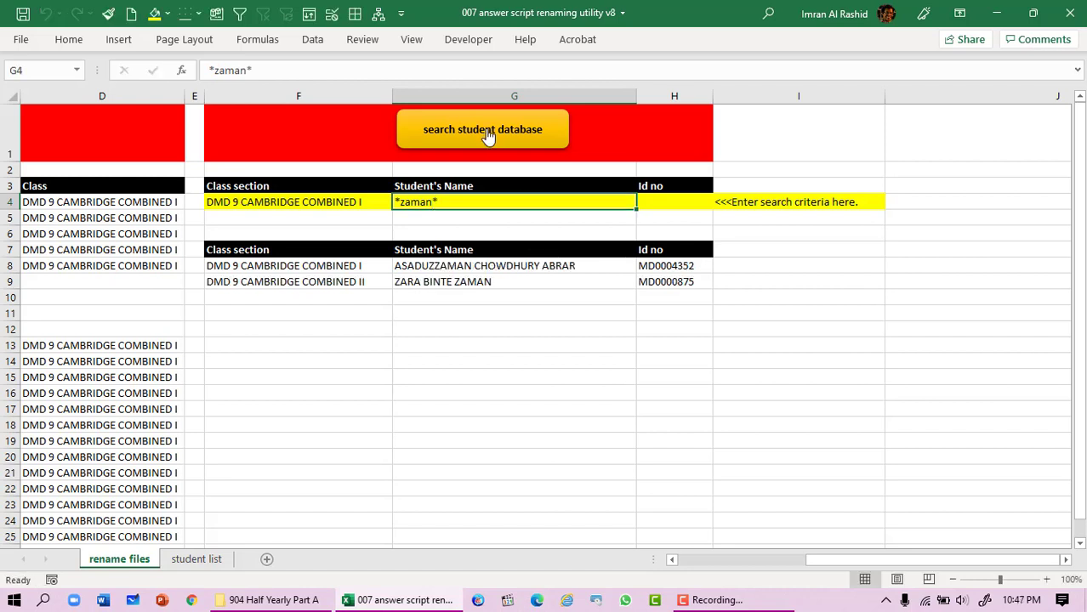
Copy the ID number of the matching DMD 9 CAMBRIDGE COMBINED I student and paste it as a value into row 9's Student ID cell.
left_click(484, 264)
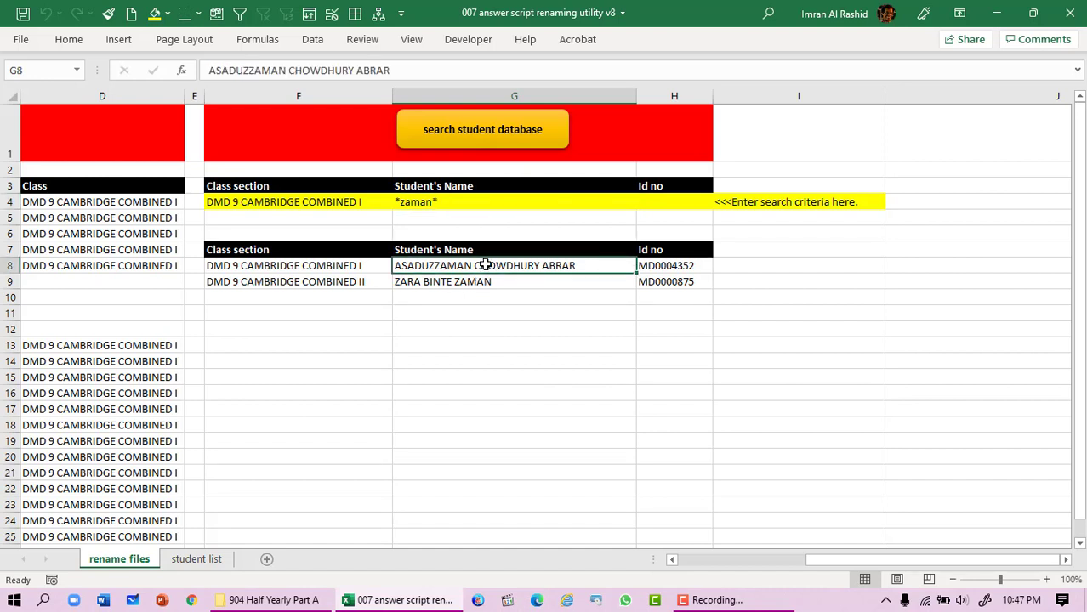
left_click(684, 265)
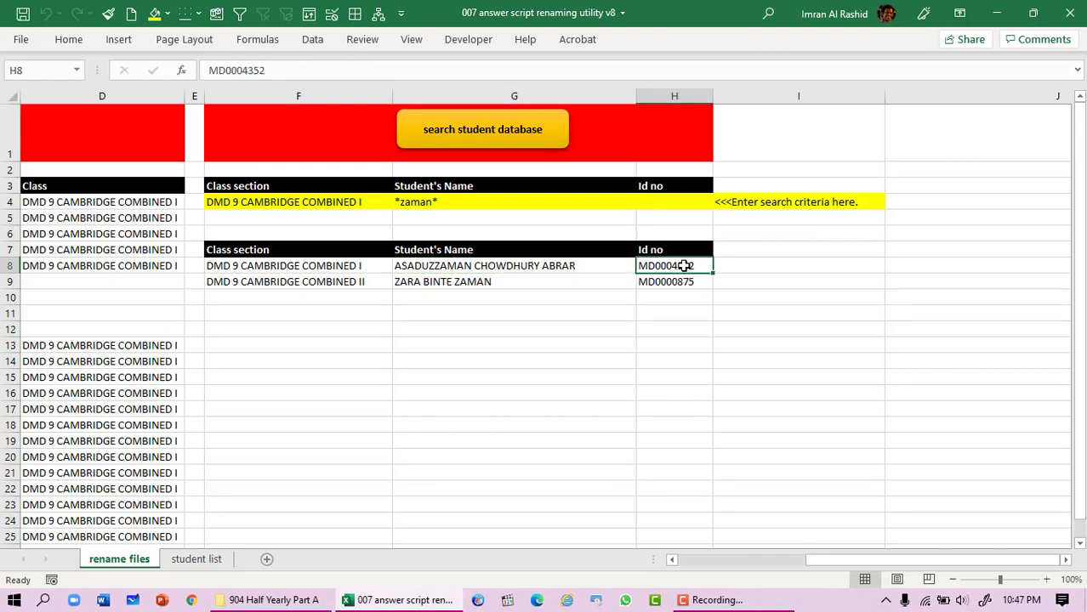
left_click(489, 281)
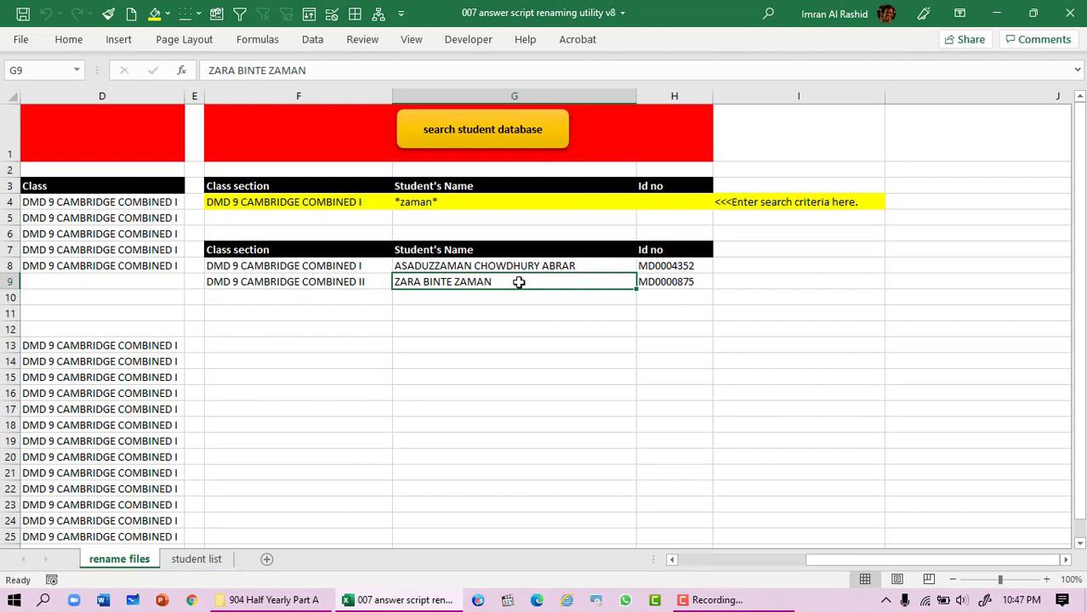
left_click(499, 265)
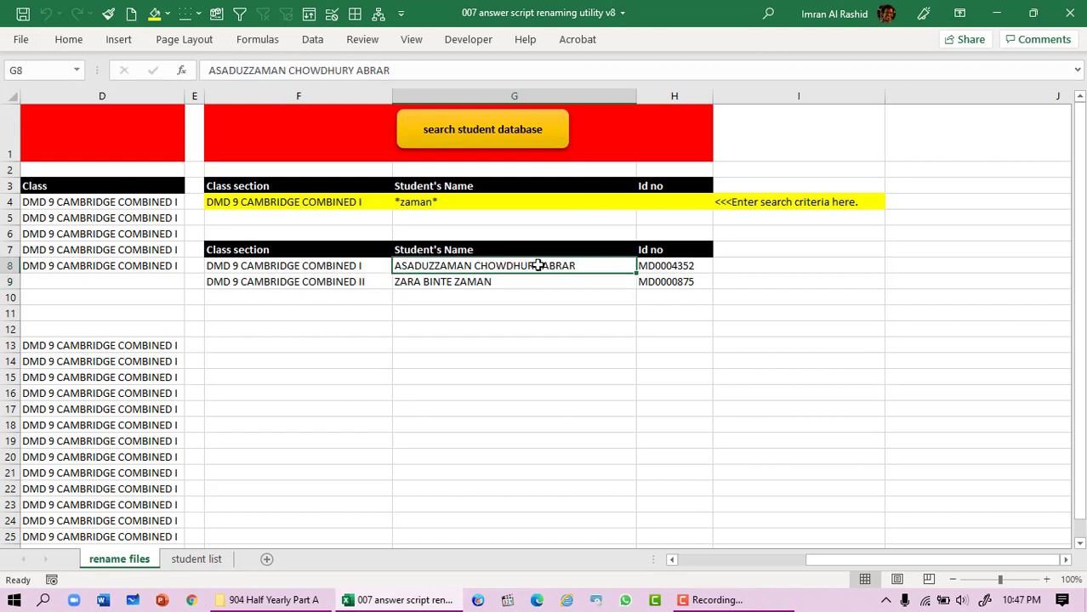
left_click(690, 266)
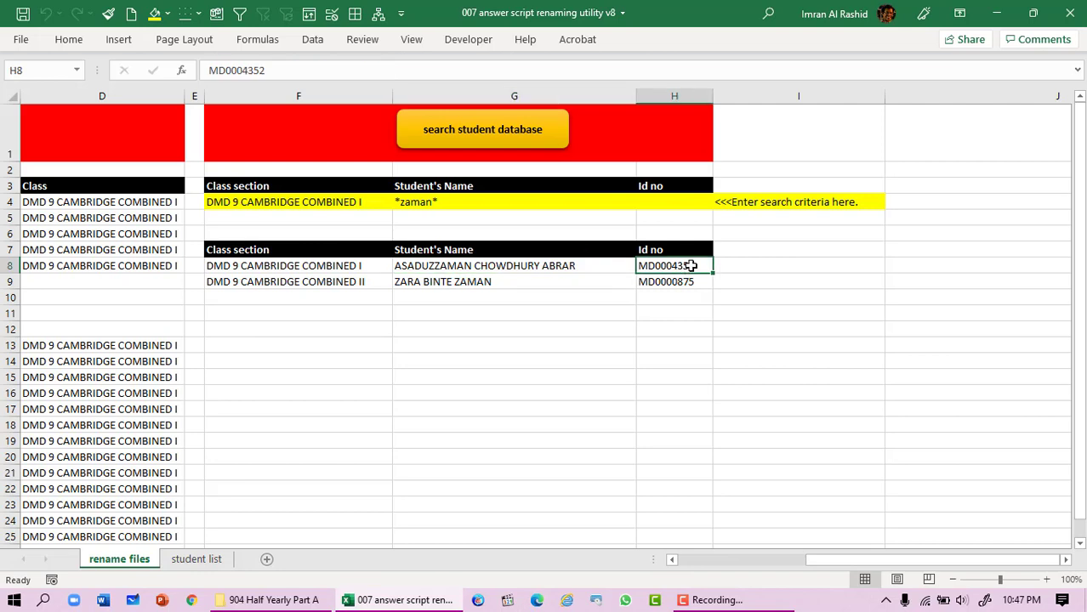
right_click(691, 266)
left_click(732, 148)
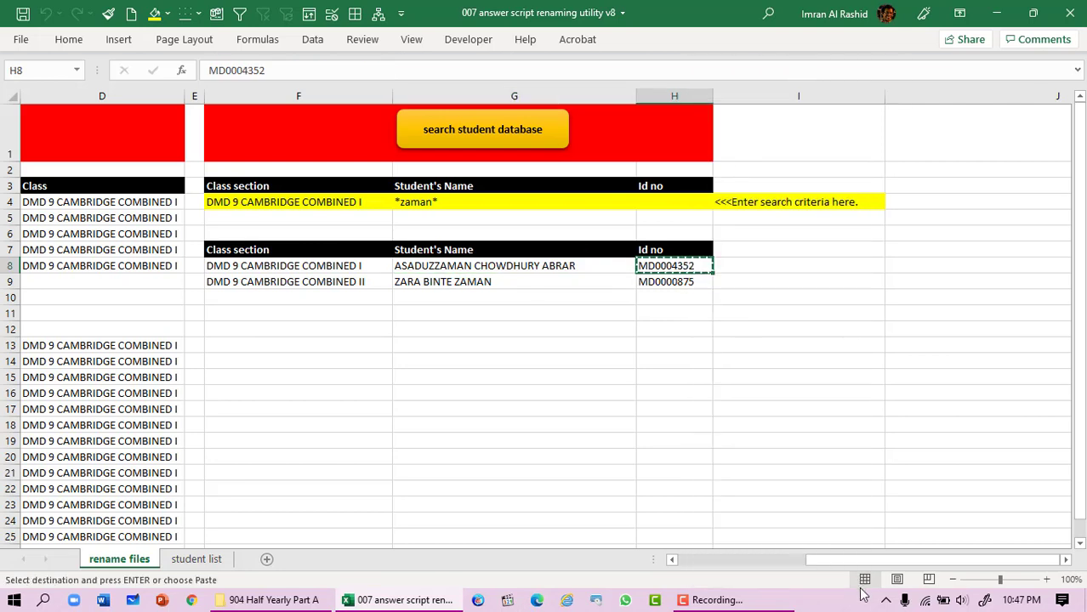
left_click_drag(861, 561, 731, 561)
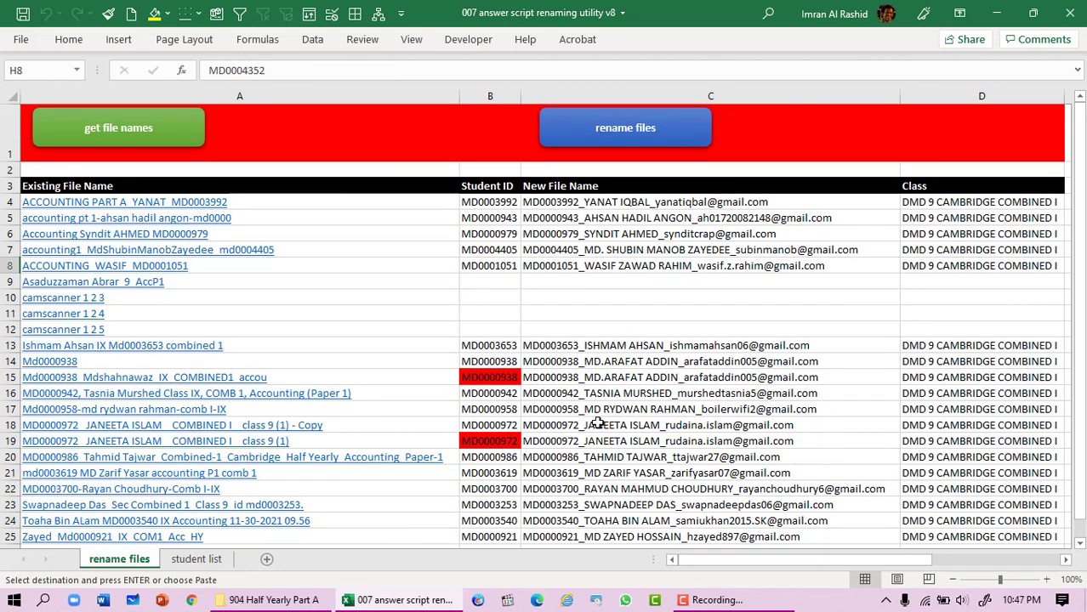
left_click(482, 283)
right_click(483, 283)
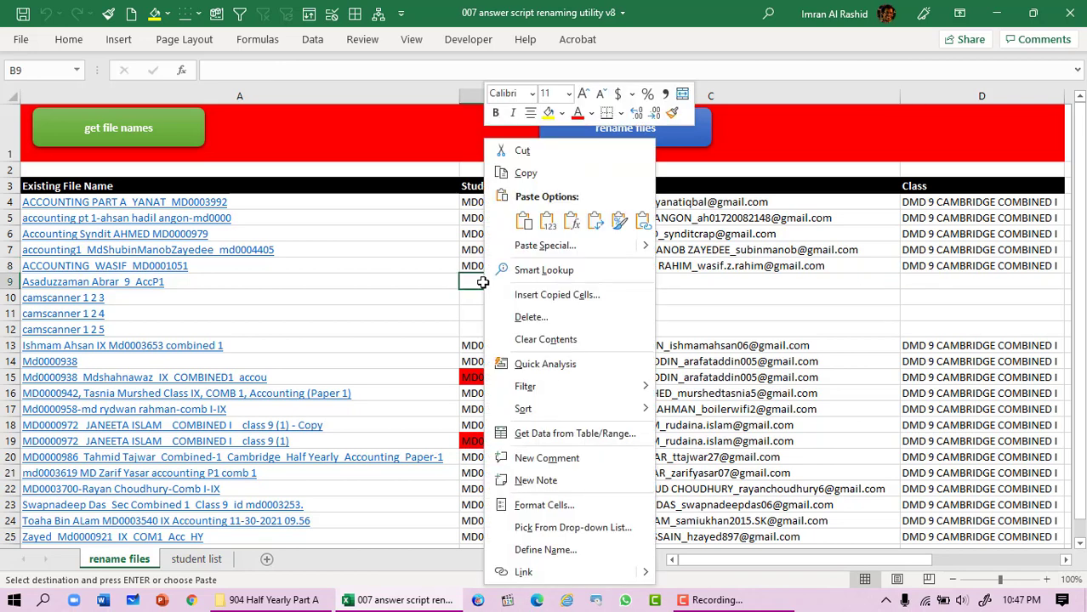
left_click(547, 221)
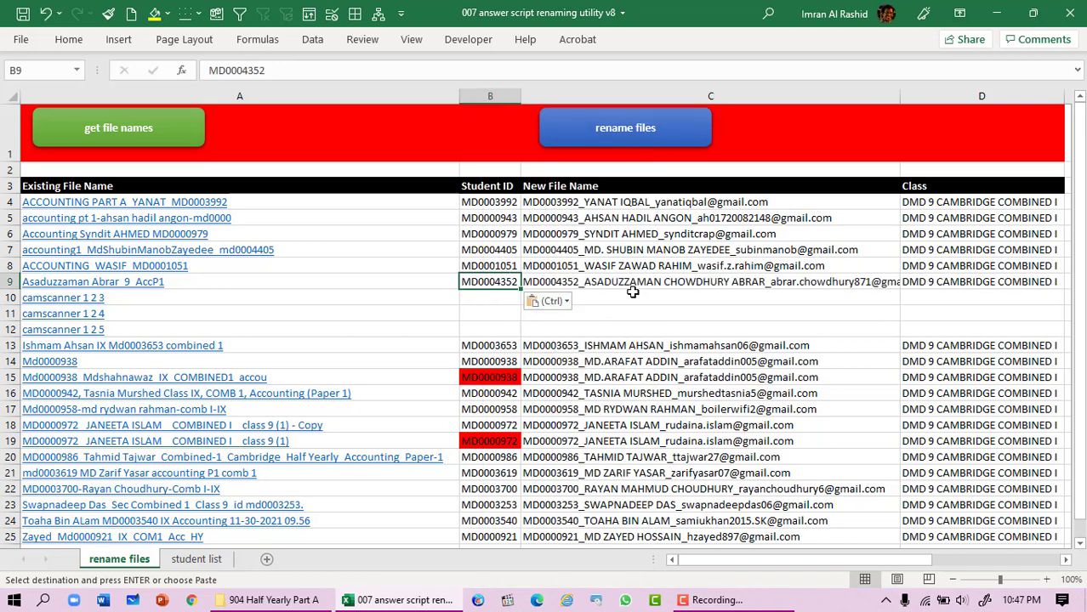
Open camscanner 1 2 3 to read the handwritten student ID, close it, and enter that ID in row 10's Student ID cell.
left_click(178, 294)
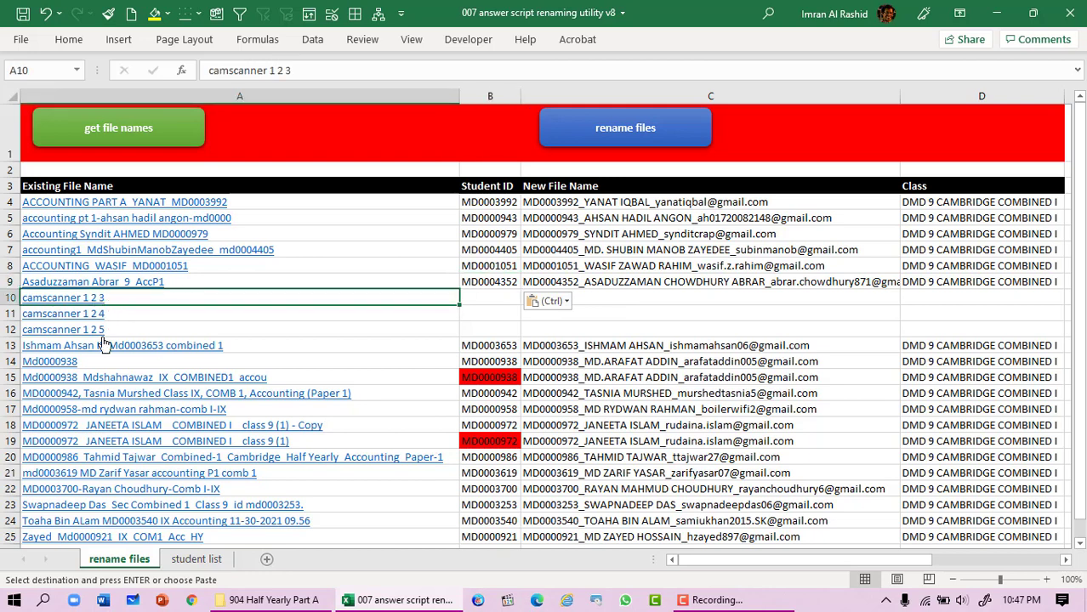
left_click(79, 301)
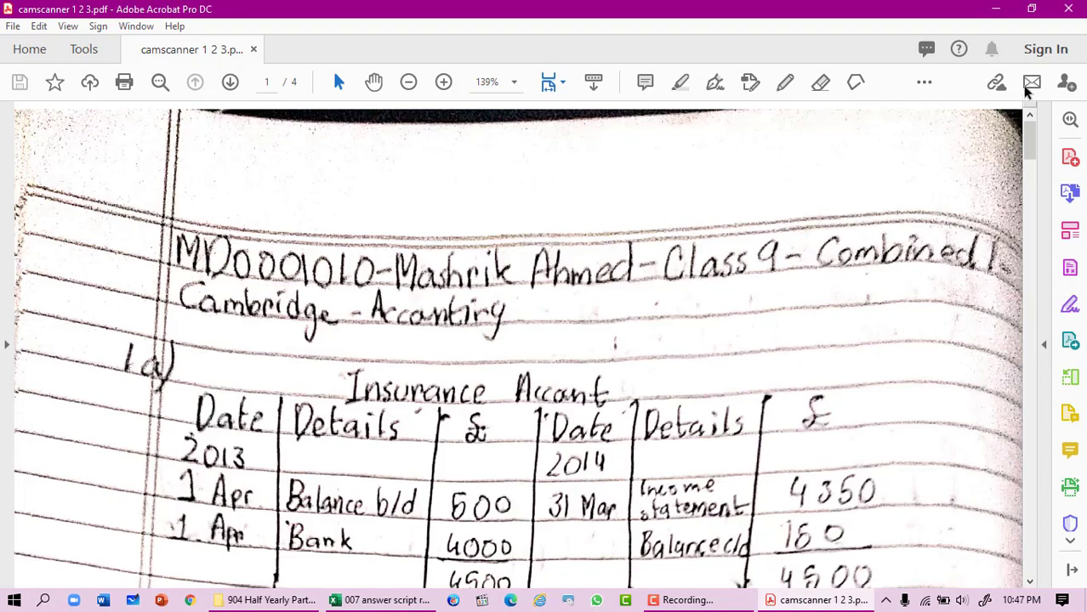
left_click(1068, 8)
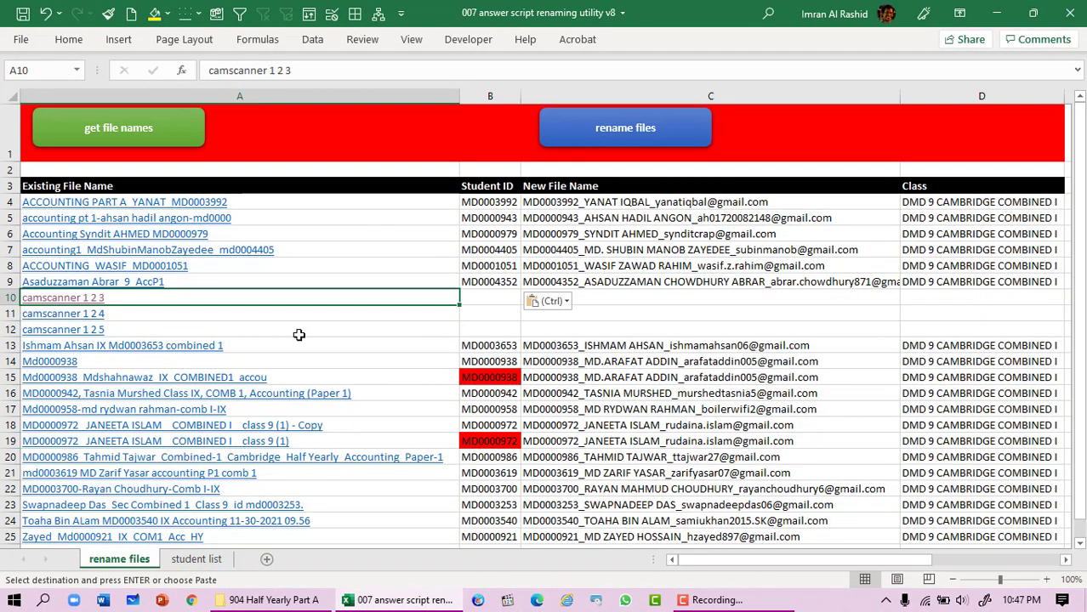
left_click(489, 297)
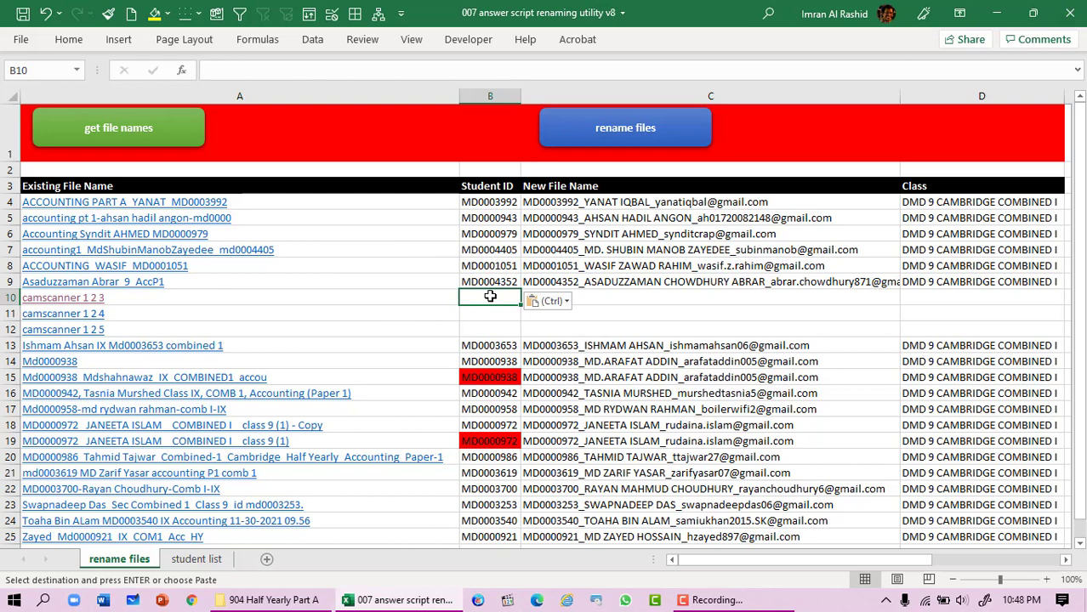
type("MD")
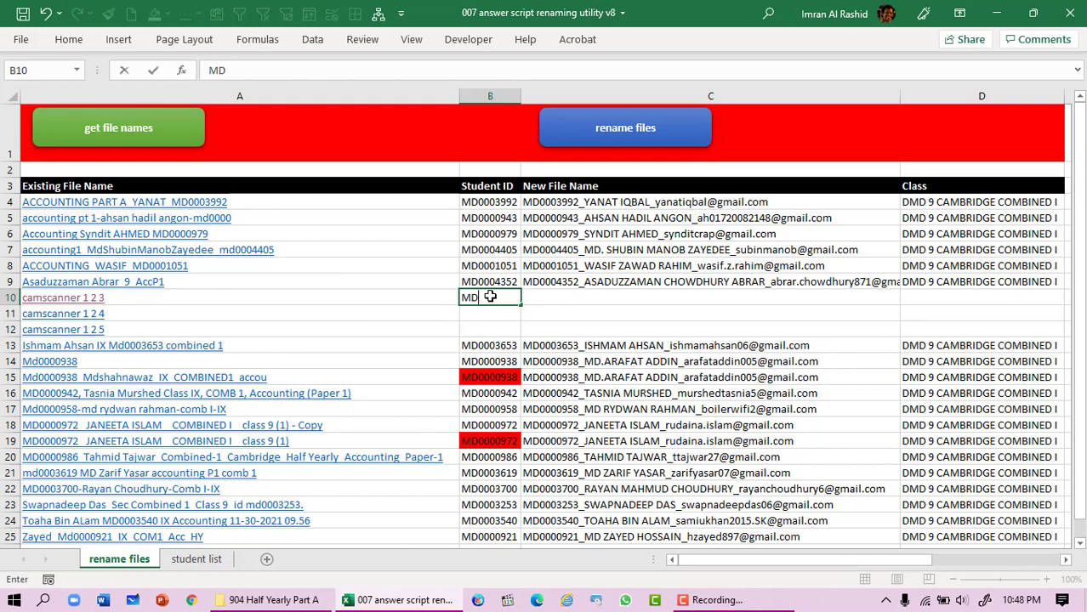
type("0001010")
key("Return")
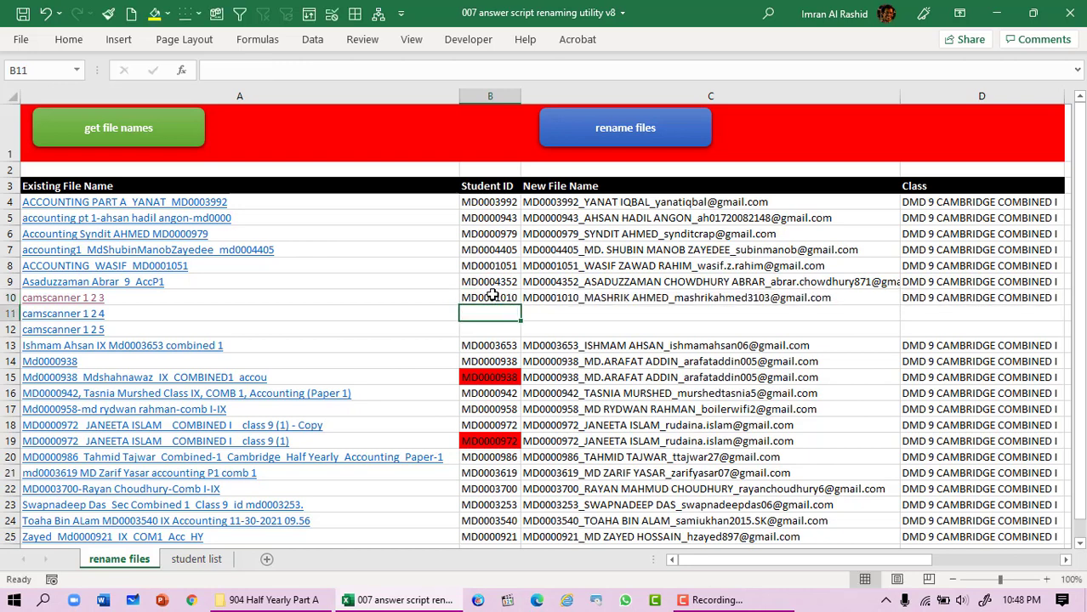
left_click(604, 295)
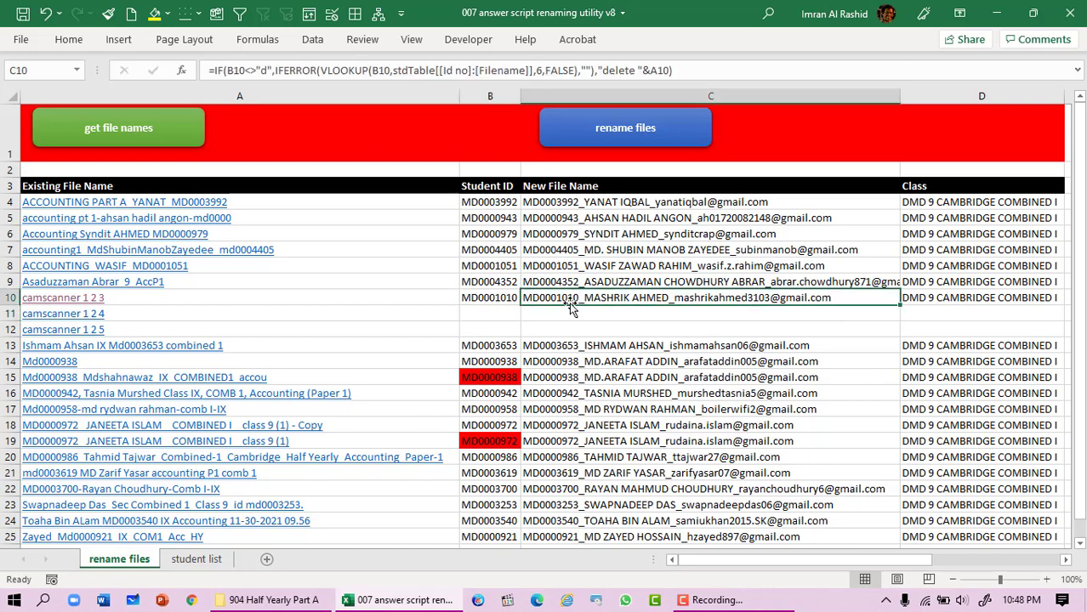
Check the camscanner 1 2 4 script and mark it for deletion by entering d as its Student ID in row 11.
left_click(83, 319)
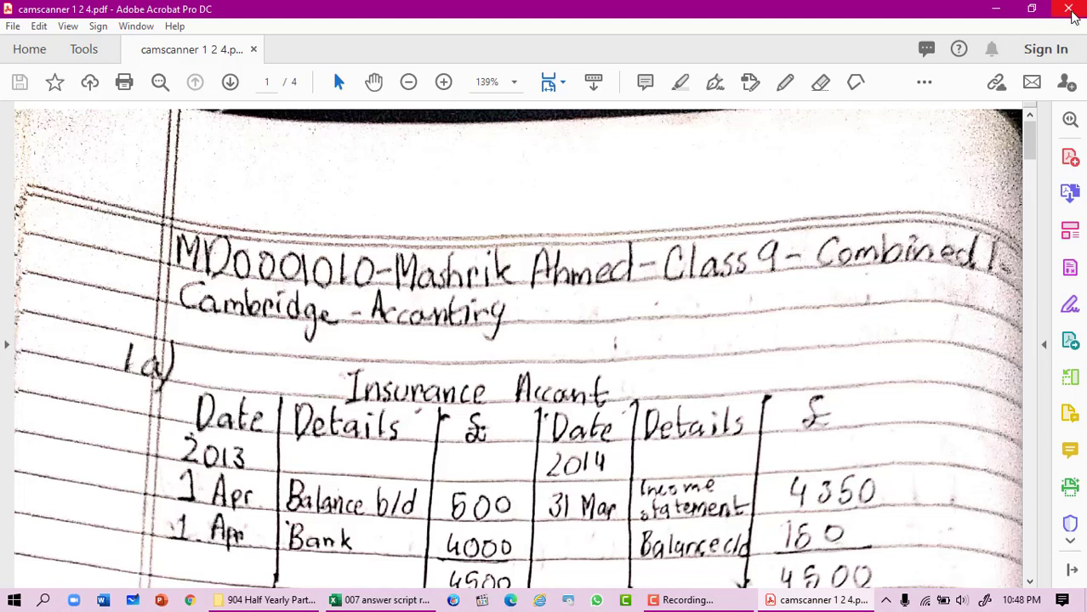
left_click(1071, 10)
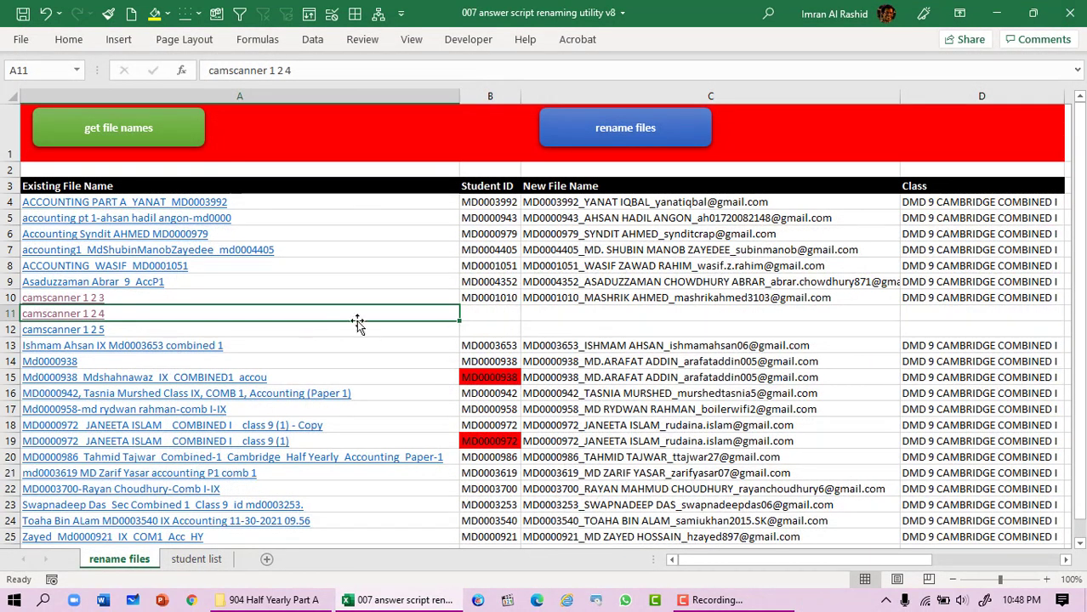
left_click(495, 313)
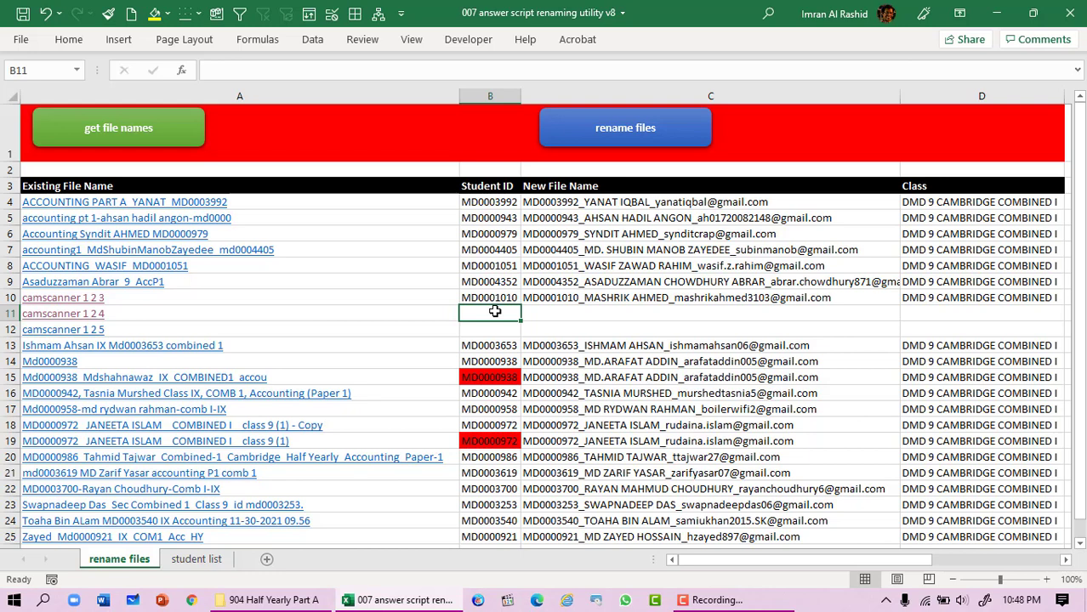
type("d")
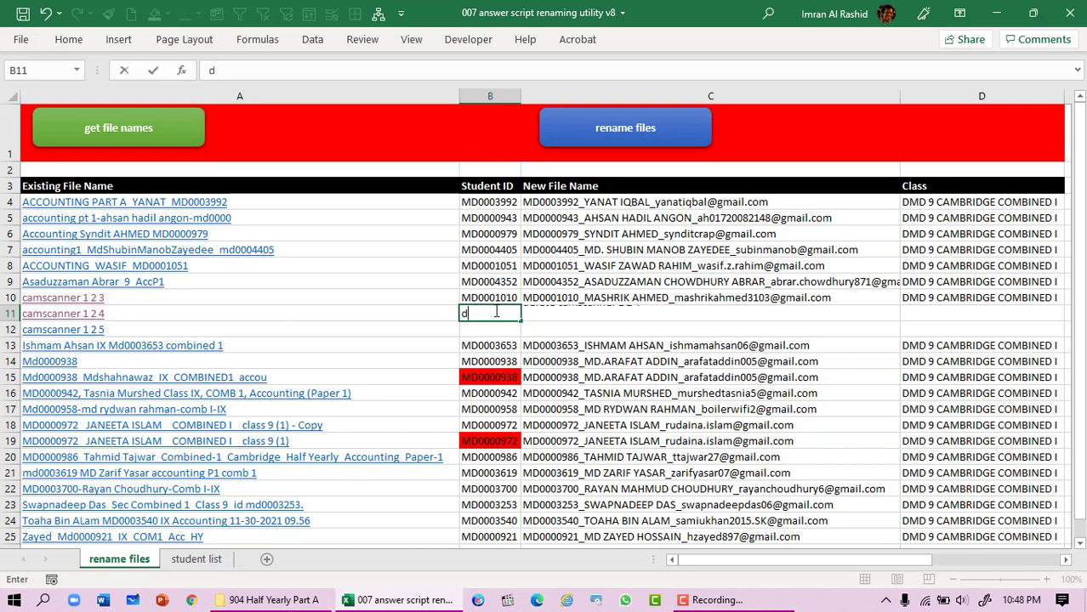
key("Return")
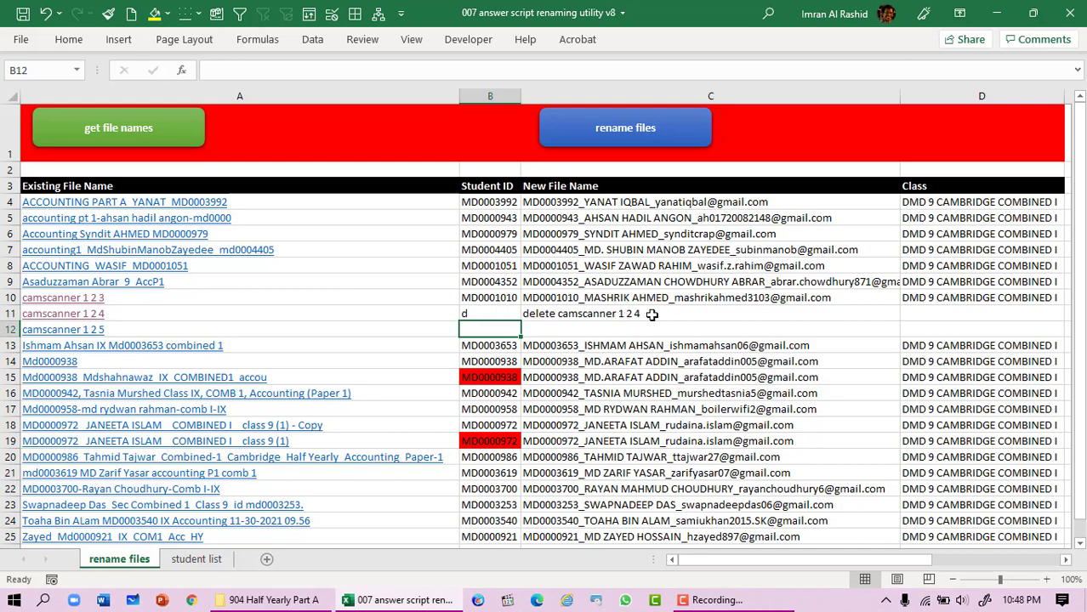
Check the camscanner 1 2 5 script and mark it for deletion by entering d as its Student ID in row 12.
left_click(70, 340)
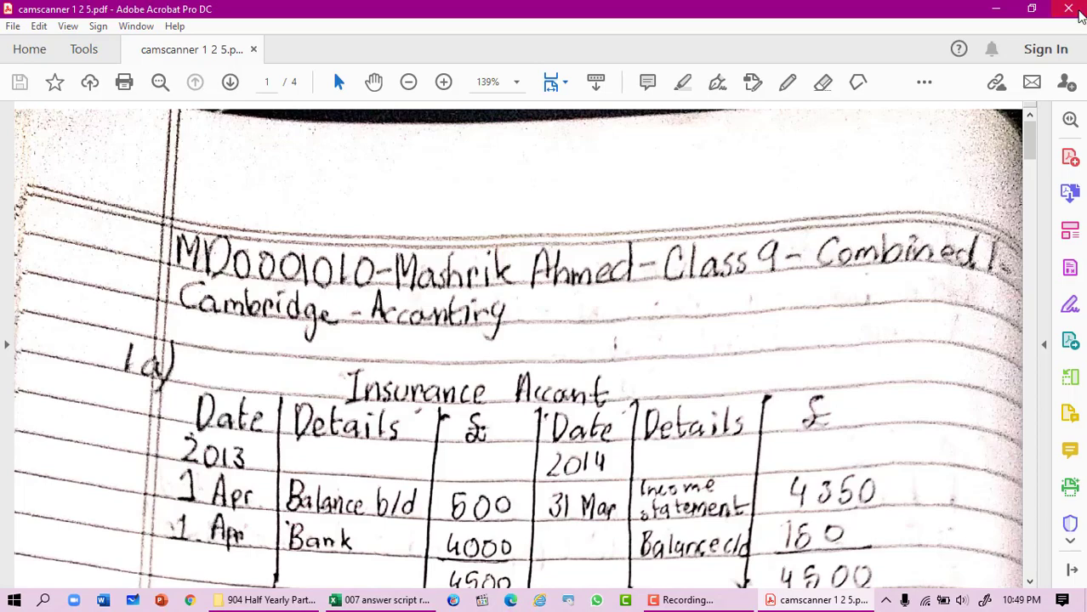
left_click(1083, 8)
left_click(479, 329)
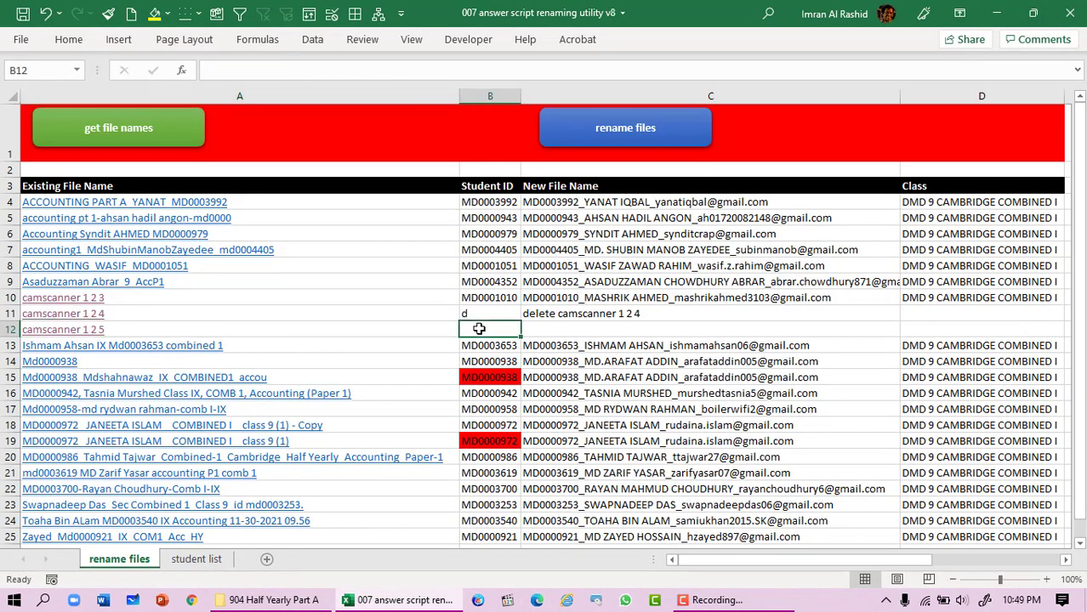
type("d")
key("Return")
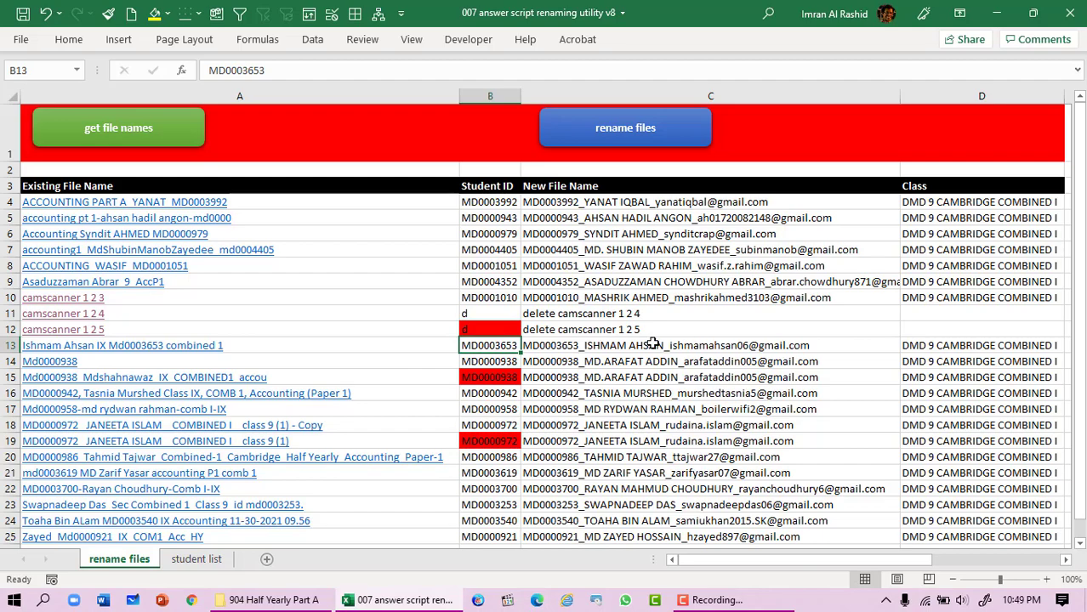
scroll(579, 425, "down", 2)
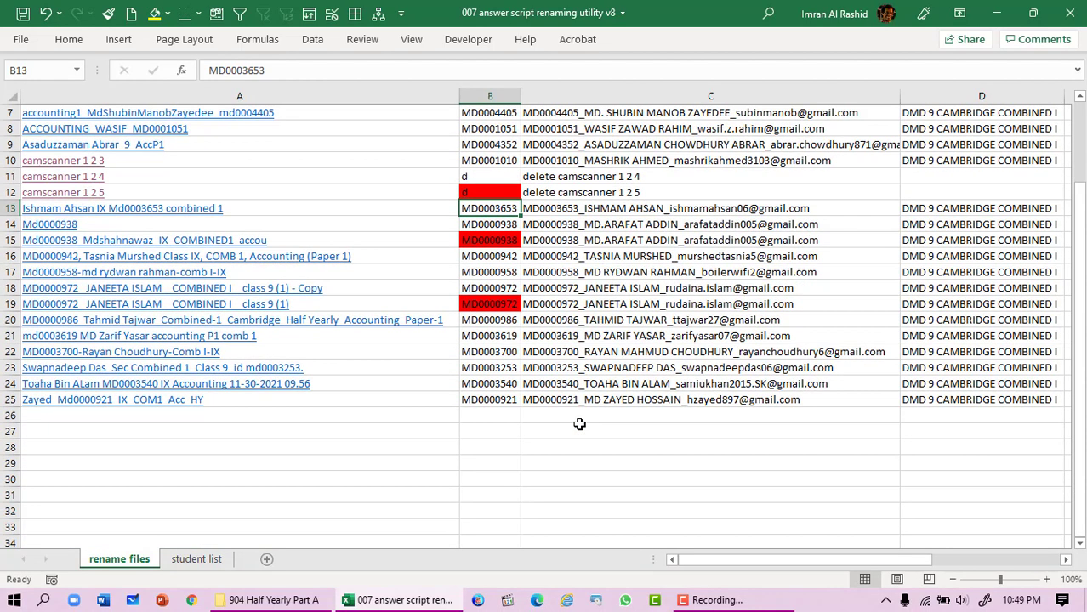
Compare the flagged duplicate Student IDs in rows 14 and 15, and check the ID handwritten in row 14's script.
scroll(579, 424, "up", 1)
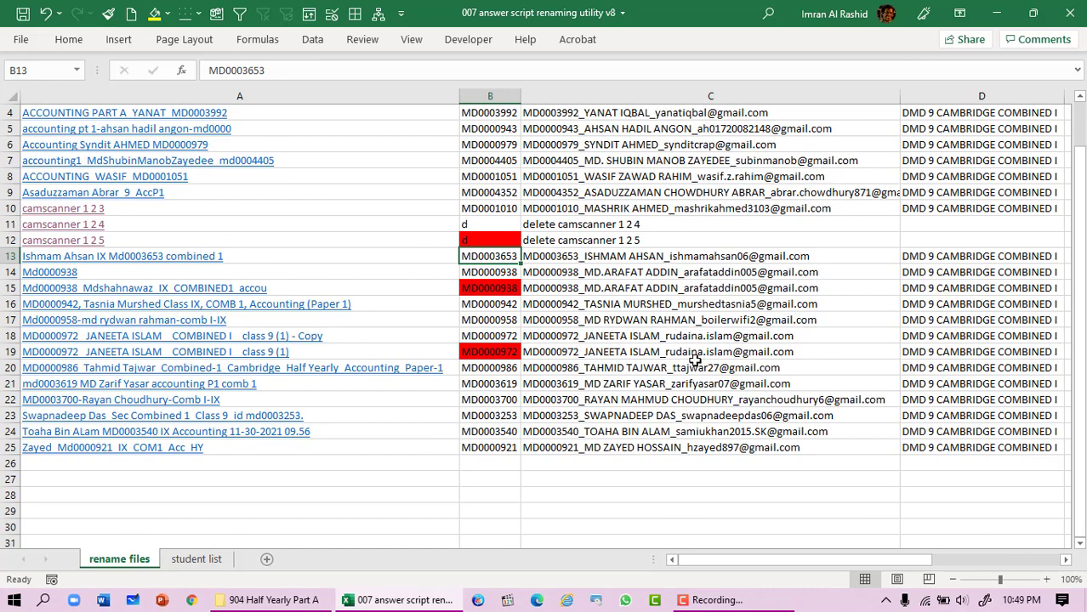
left_click(506, 274)
left_click(502, 288)
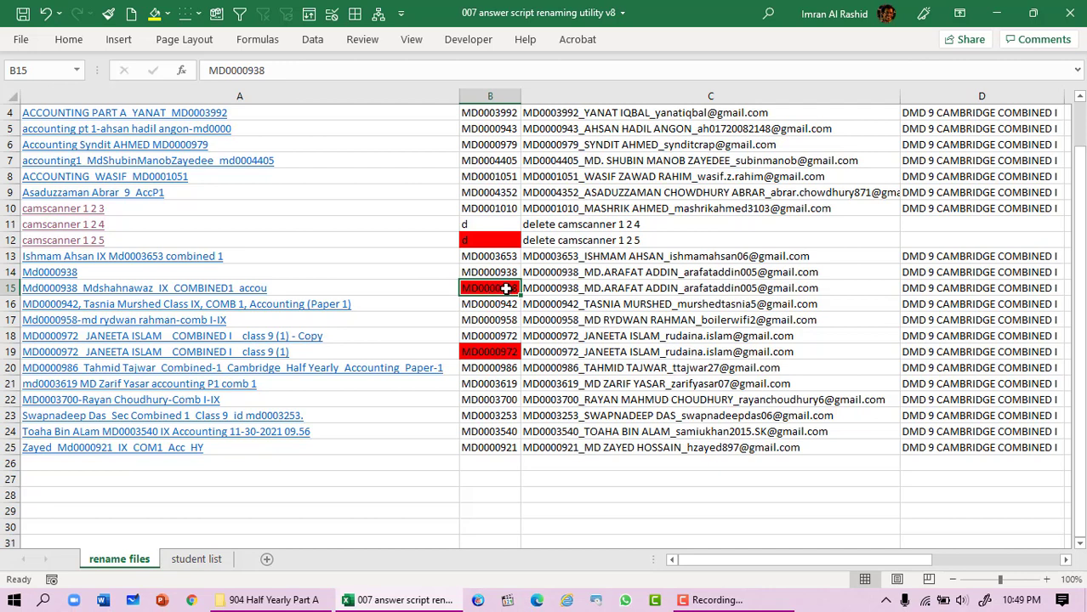
left_click(503, 273)
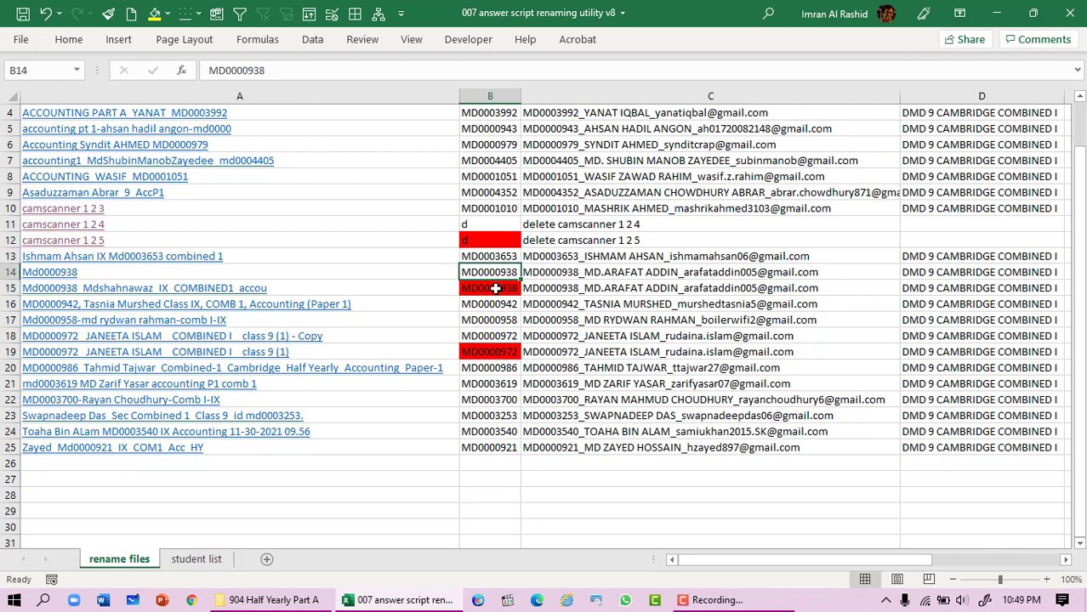
left_click(63, 275)
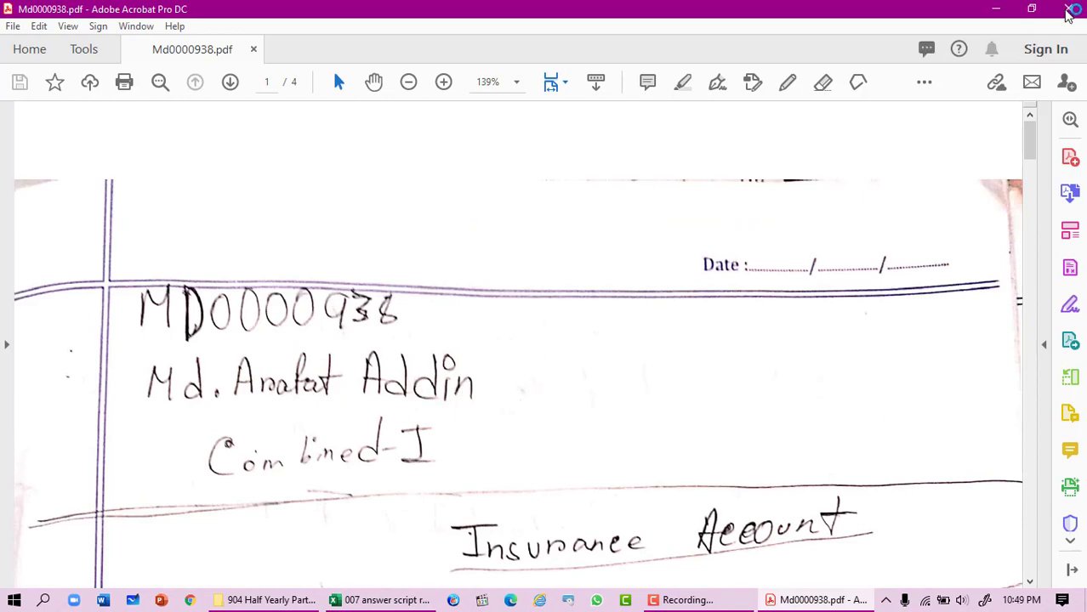
left_click(1071, 11)
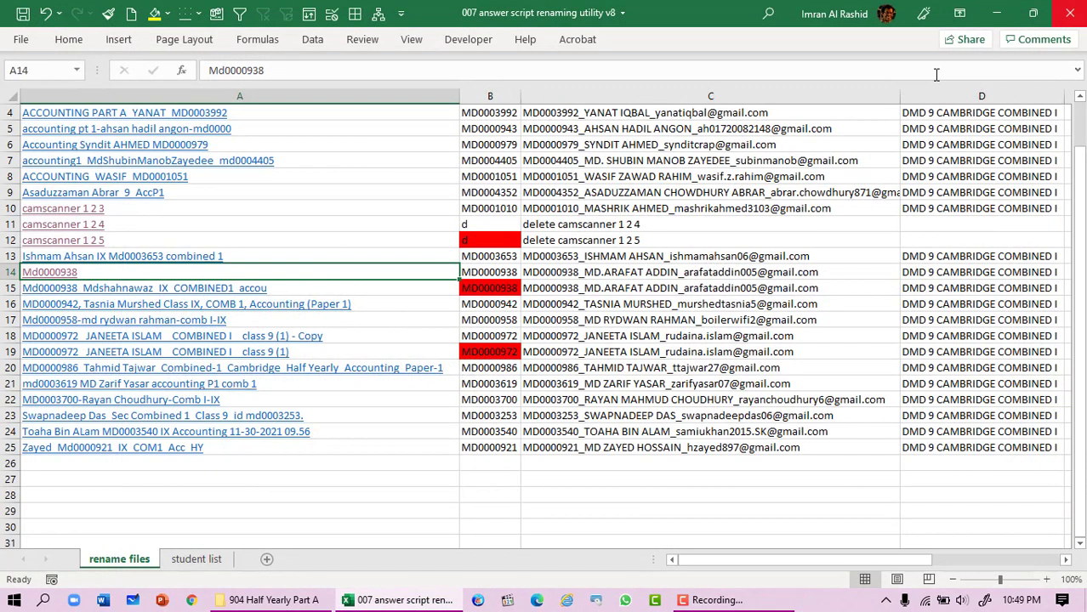
left_click(585, 273)
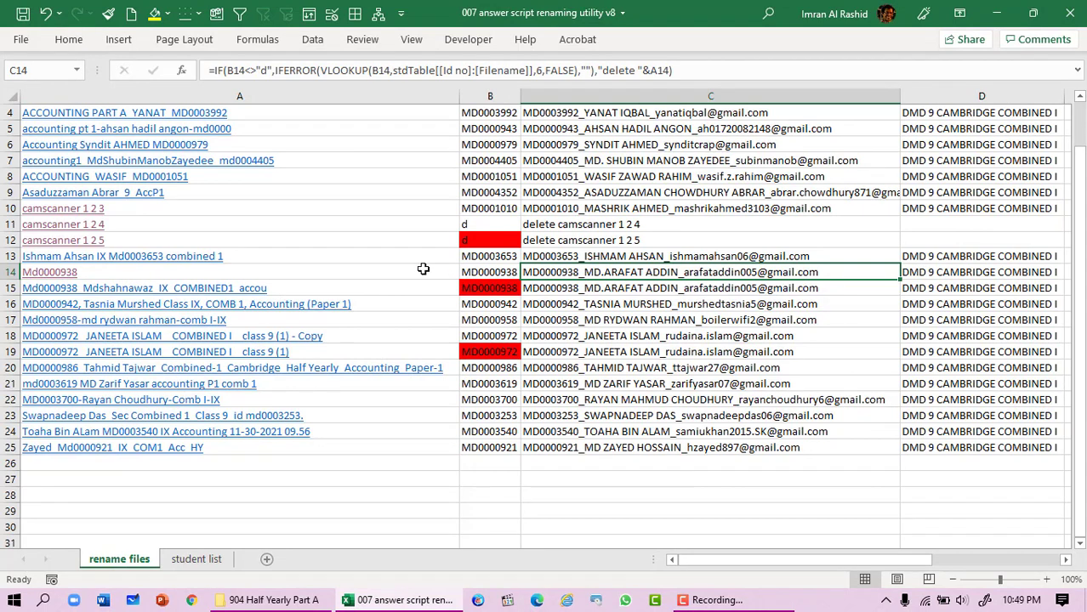
Read the handwritten ID in row 15's script, close it, and correct row 15's Student ID to match.
left_click(208, 292)
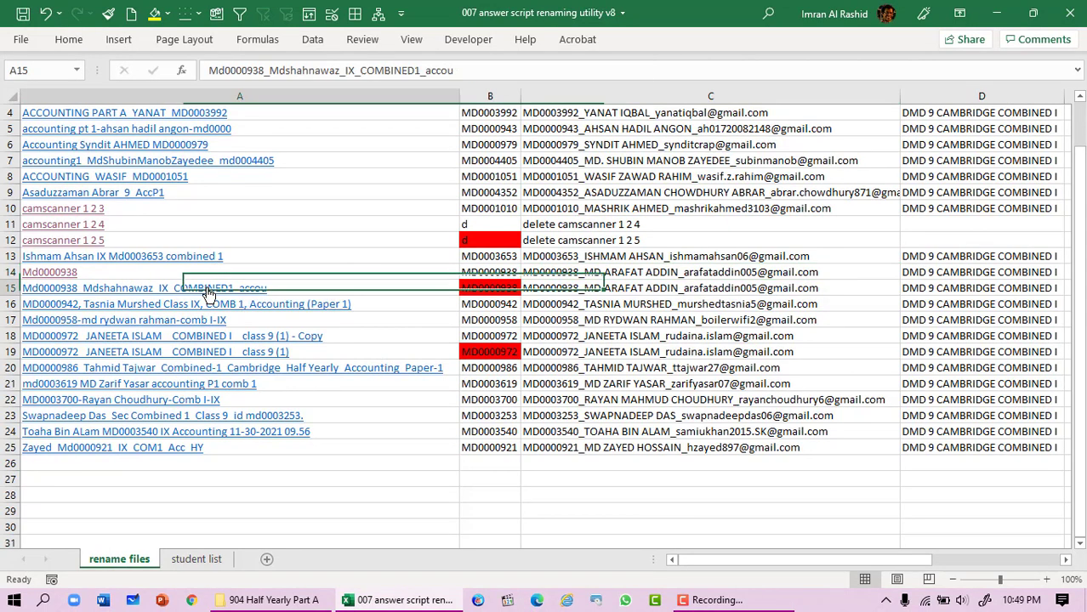
scroll(441, 371, "down", 4)
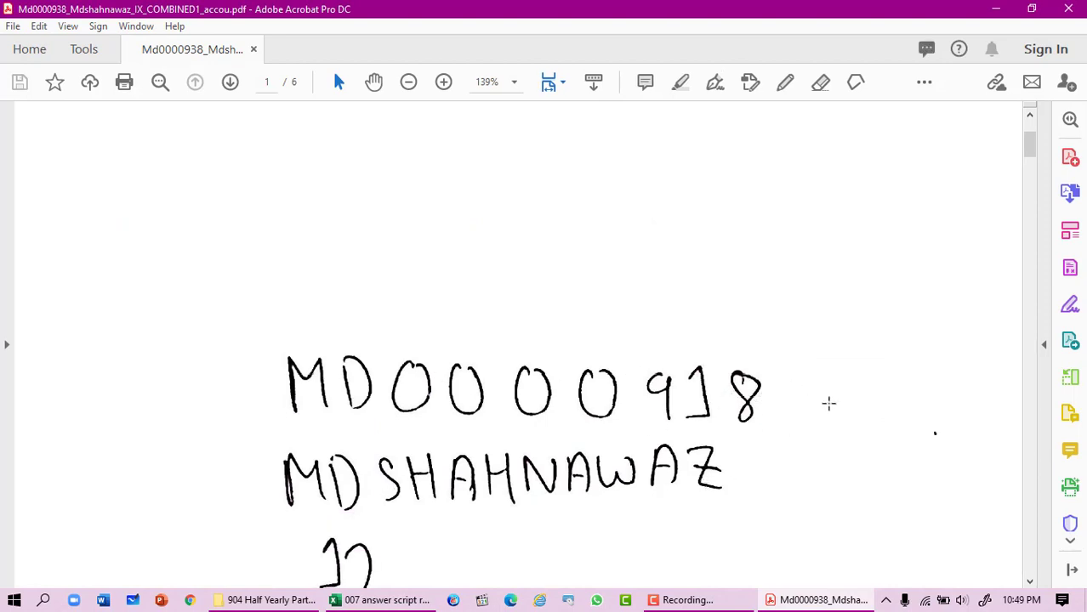
key("alt+F4")
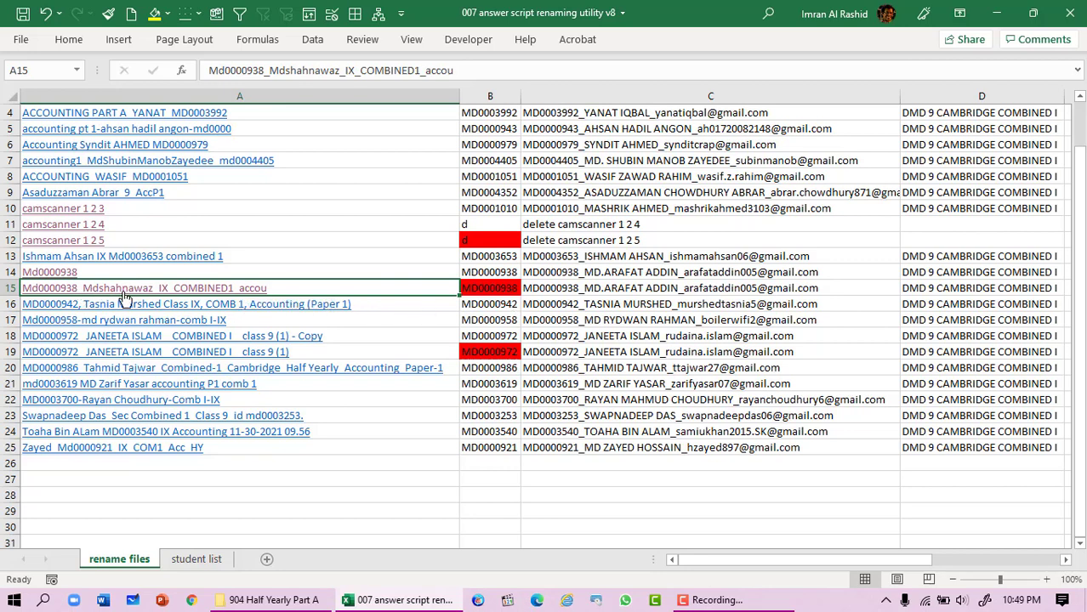
double_click(502, 287)
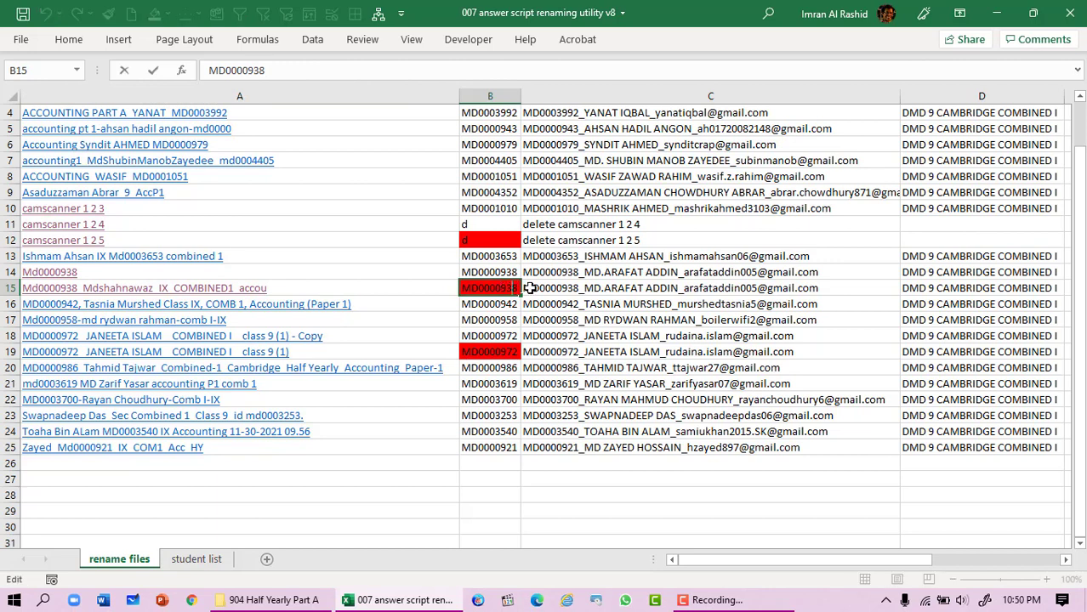
key("BackSpace")
type("1")
key("Return")
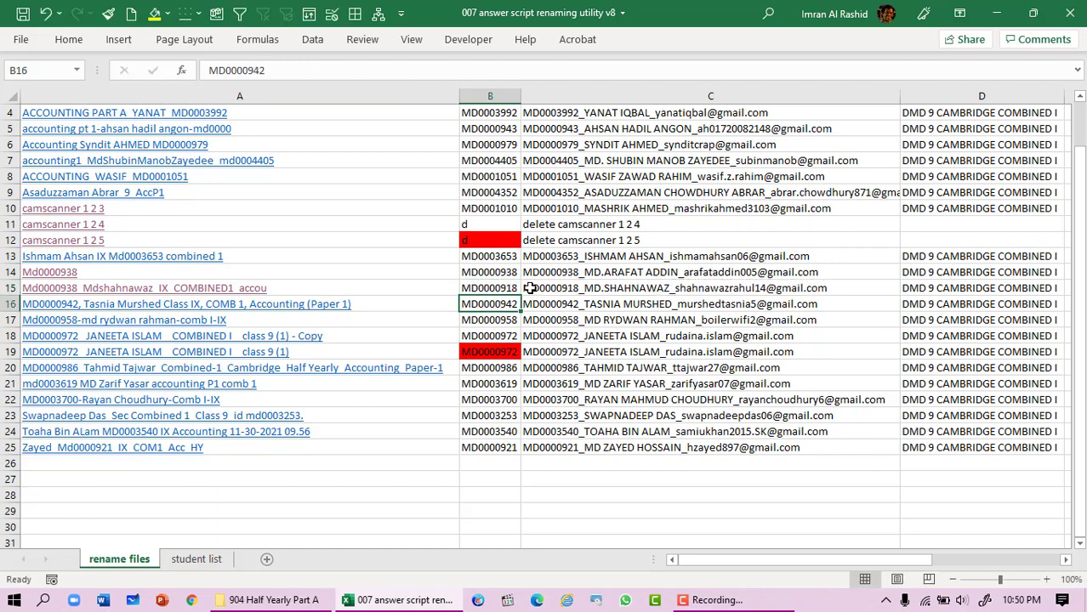
left_click(529, 288)
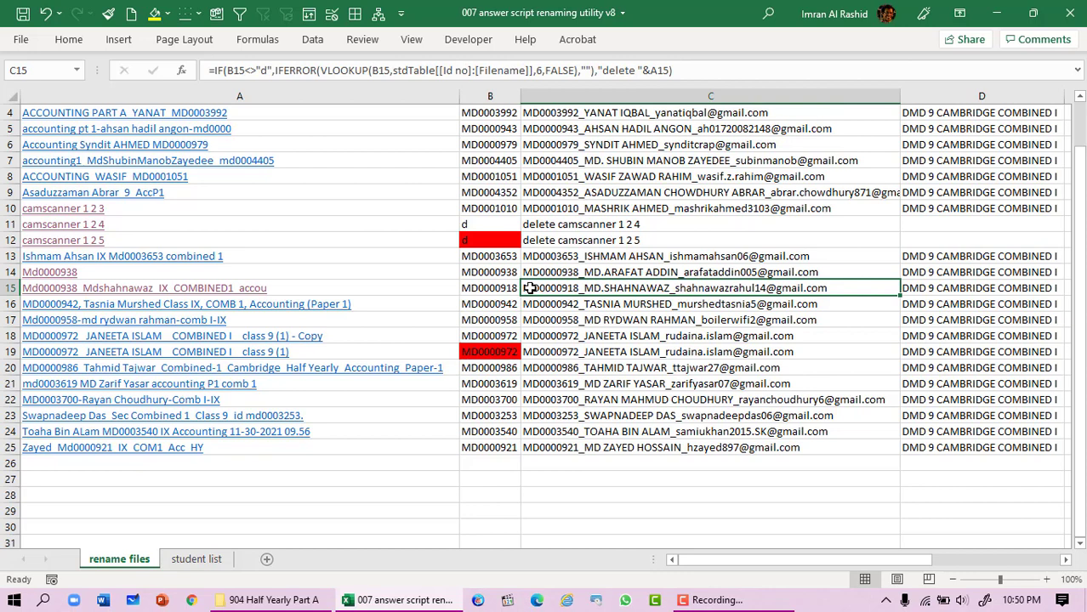
Open the scripts in rows 18 and 19, which share a Student ID, and compare their contents.
left_click(507, 337)
left_click(495, 351)
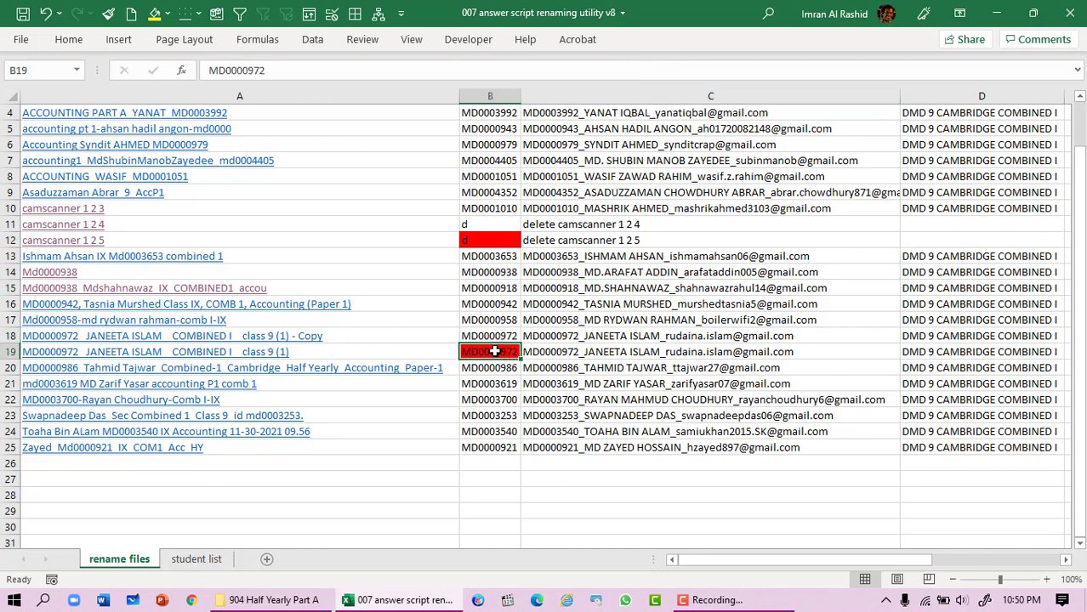
left_click(289, 339)
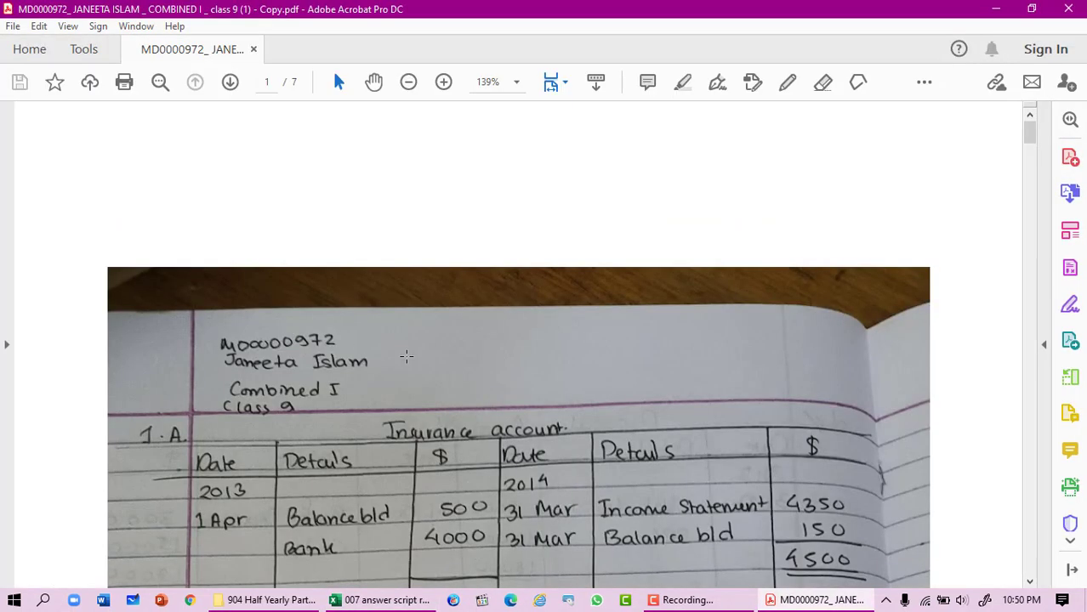
scroll(406, 357, "down", 5)
scroll(522, 317, "up", 5)
left_click(1077, 12)
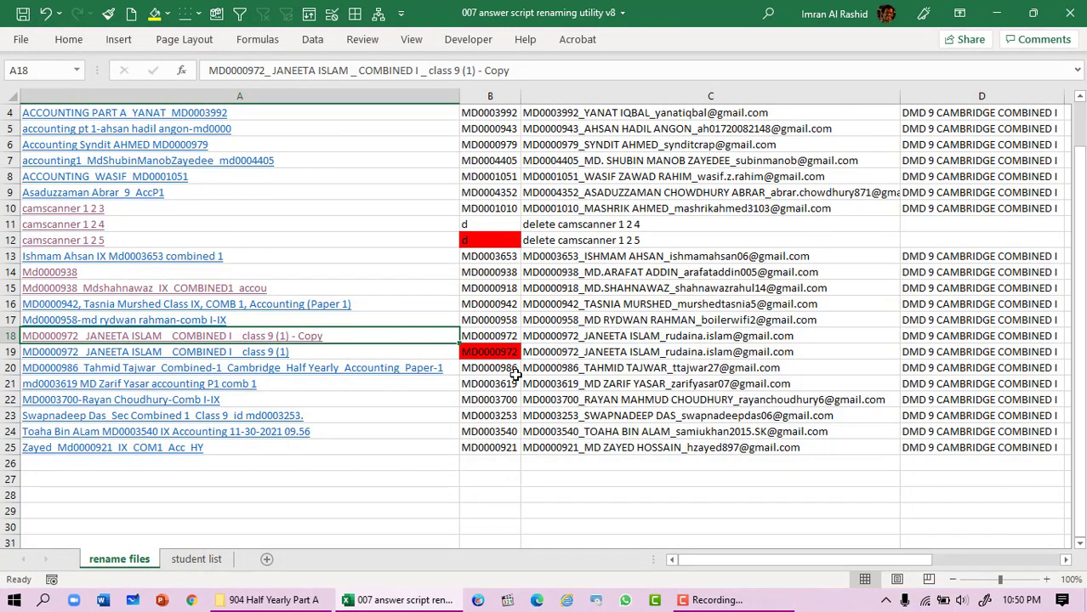
left_click(246, 358)
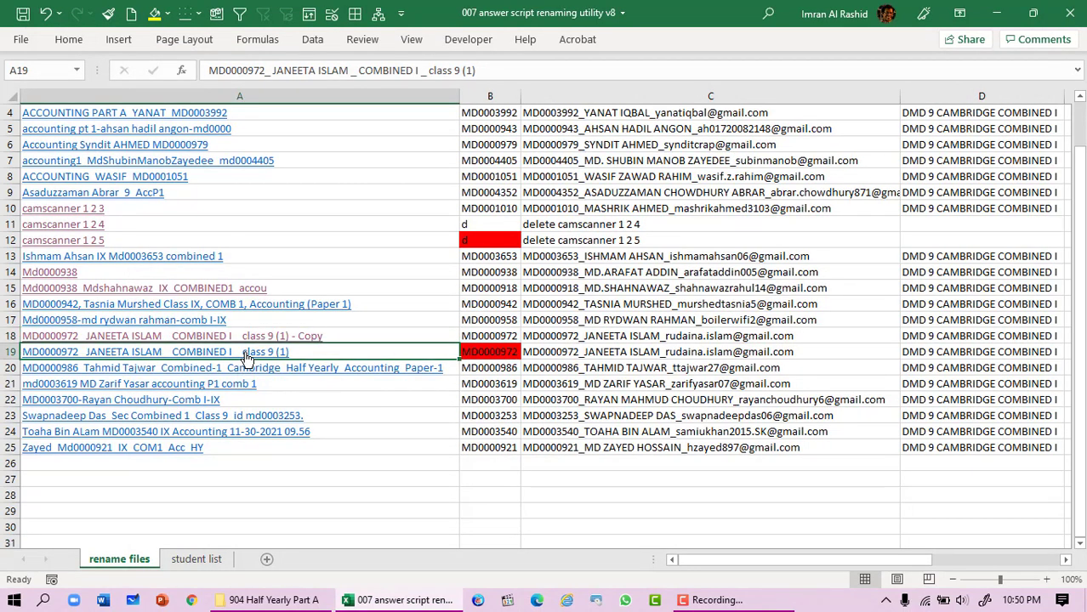
scroll(444, 335, "down", 2)
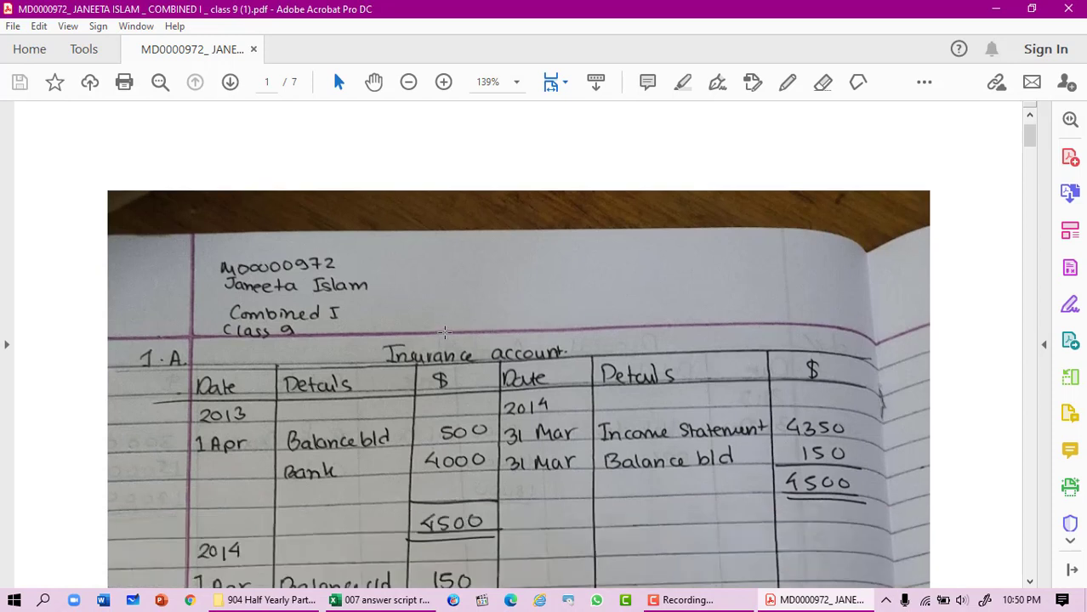
left_click(1072, 9)
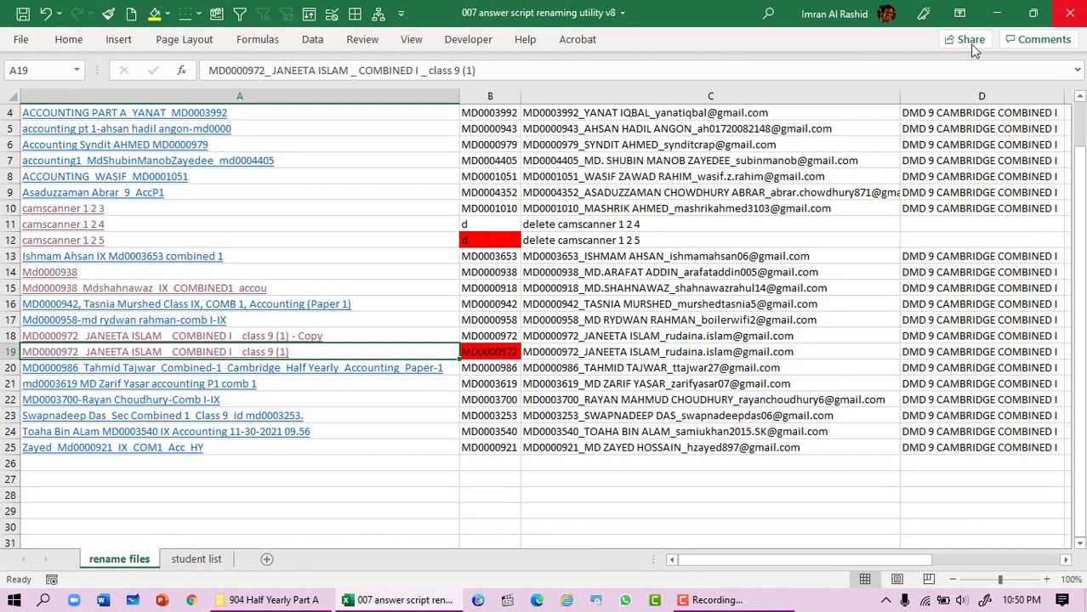
Mark the Copy script in row 18 for deletion by entering d as its Student ID.
left_click(489, 336)
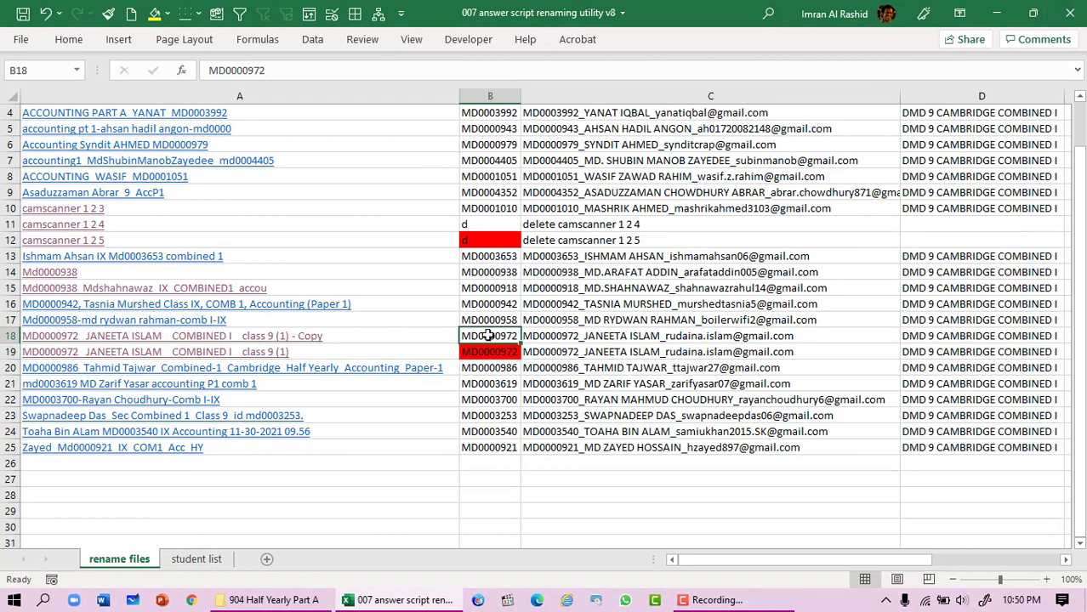
type("d")
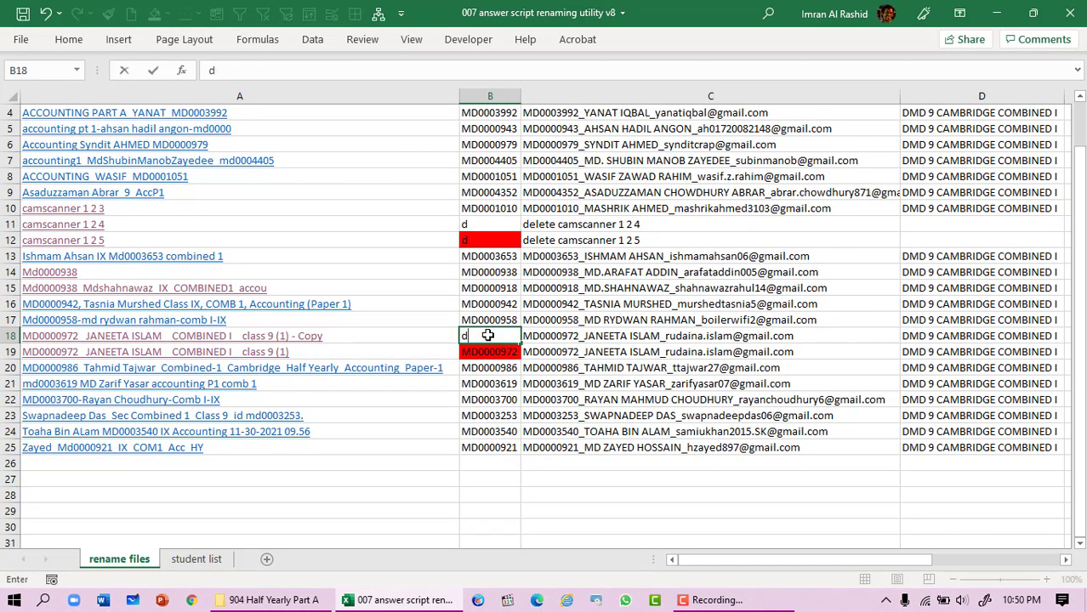
key("Return")
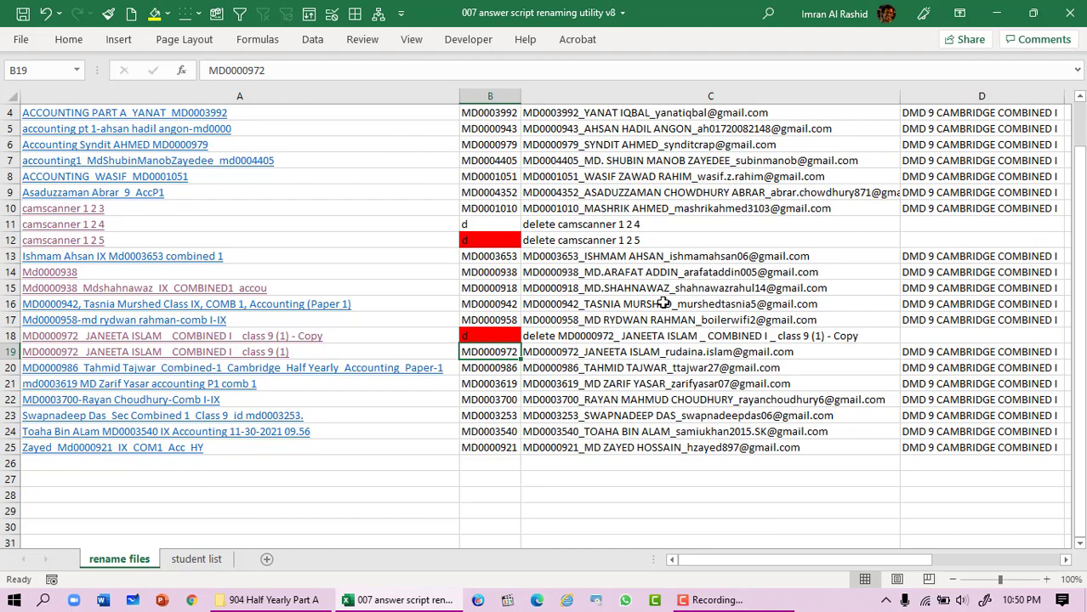
Run the rename files macro to rename all the listed answer scripts and set aside those marked for deletion.
scroll(663, 303, "up", 1)
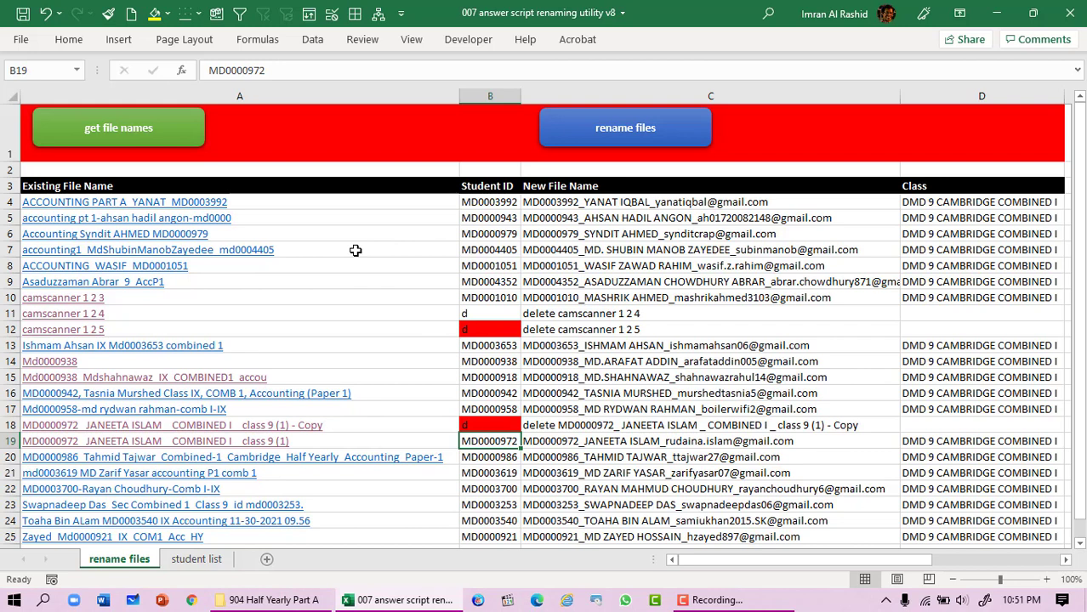
left_click(636, 136)
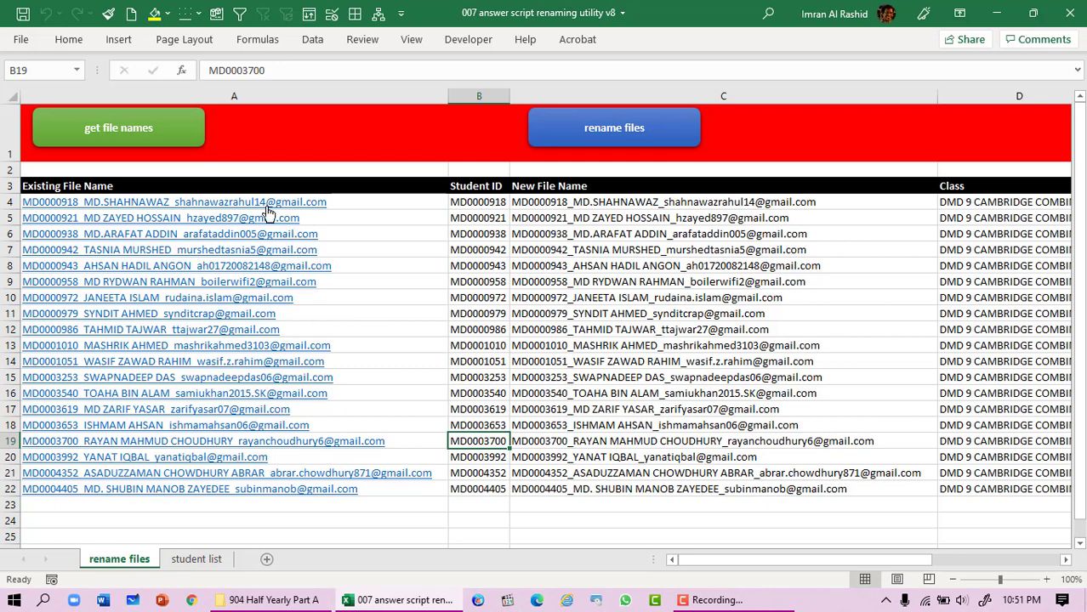
Switch to the 904 Half Yearly Part A folder in File Explorer and inspect the renamed PDFs and the Deleted Files subfolder.
left_click(272, 601)
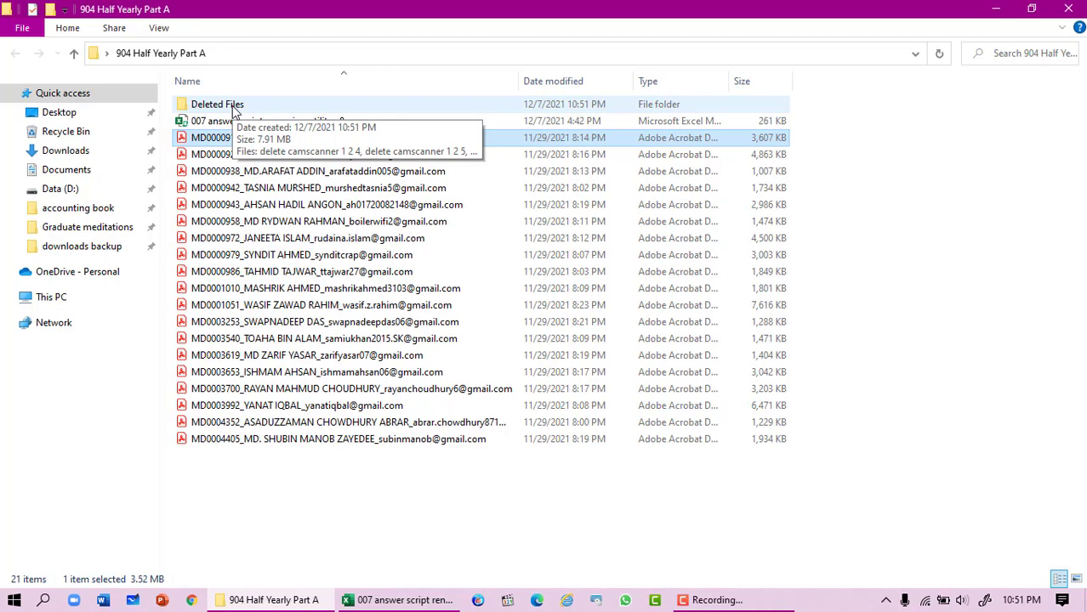
double_click(234, 106)
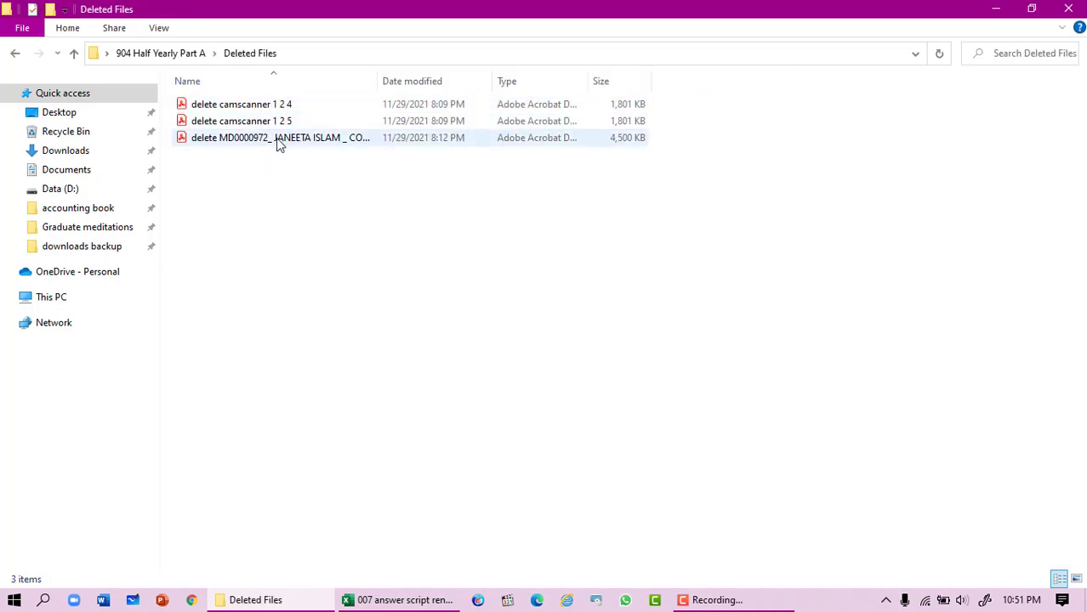
left_click(76, 54)
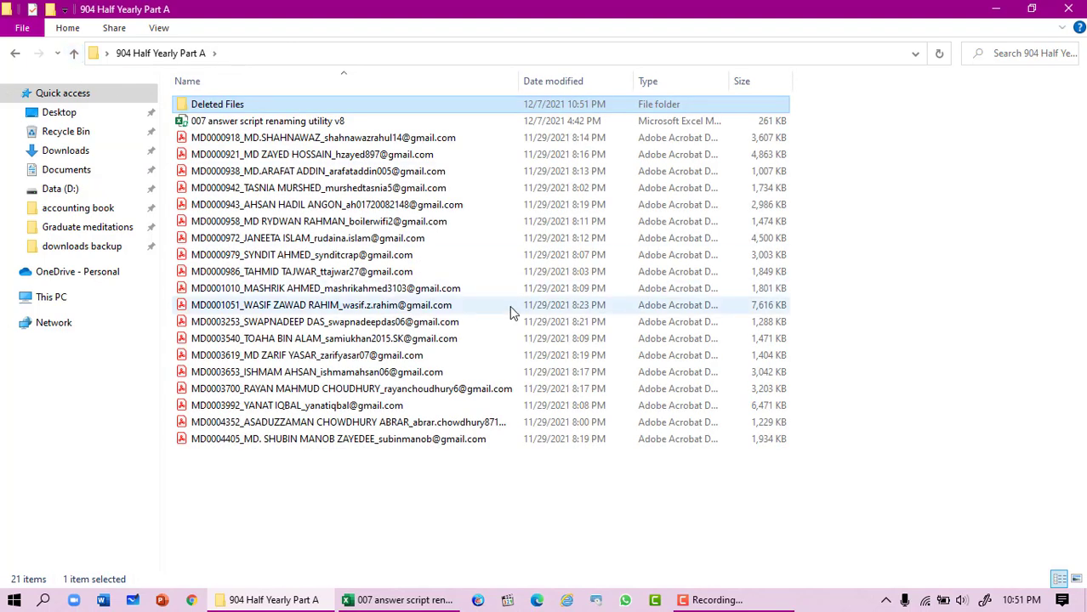